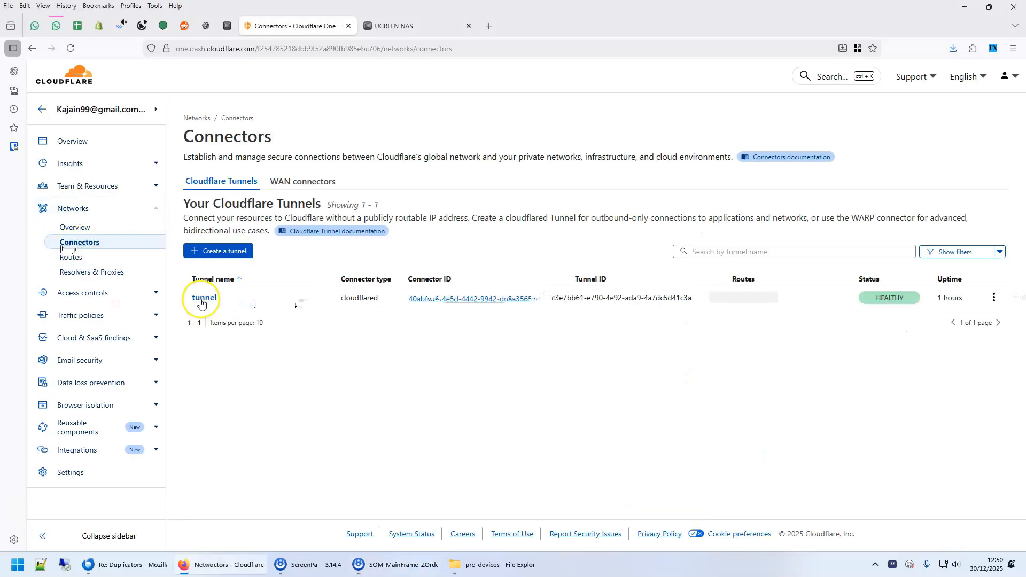
- View the tunnel's published application routes listing ug.tapelabel.net, then switch to the UGREEN NAS tab
left_click(993, 297)
left_click(981, 318)
left_click(428, 165)
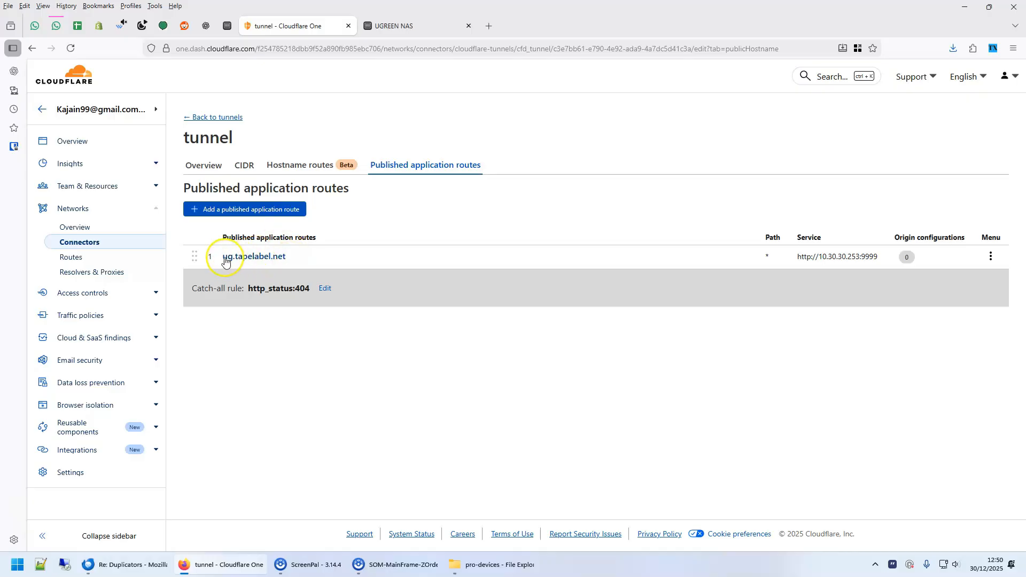
left_click(394, 26)
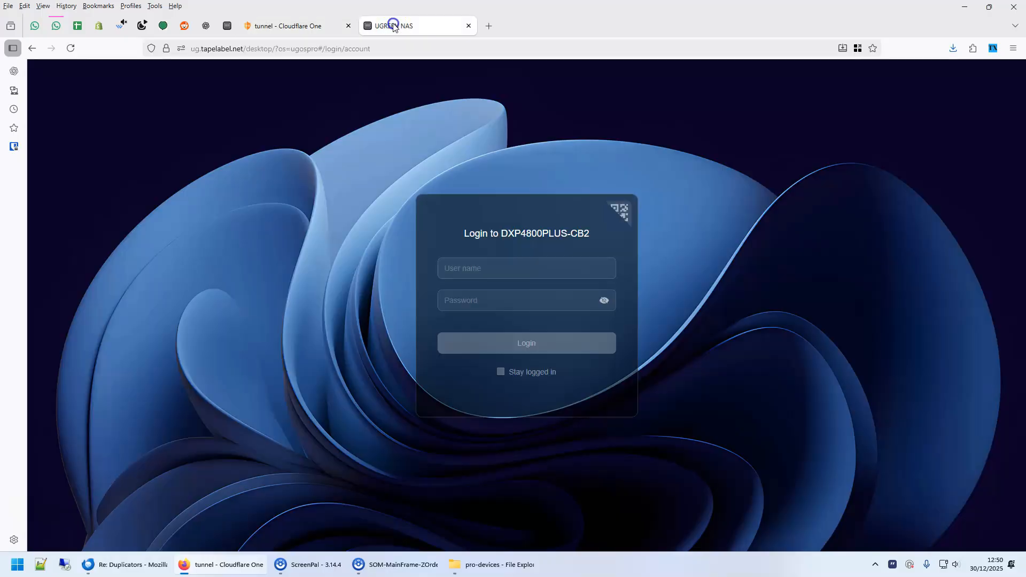
- Reload the DXP4800PLUS-CB2 NAS login page and return to the Cloudflare tunnel tab
left_click(71, 48)
left_click(298, 26)
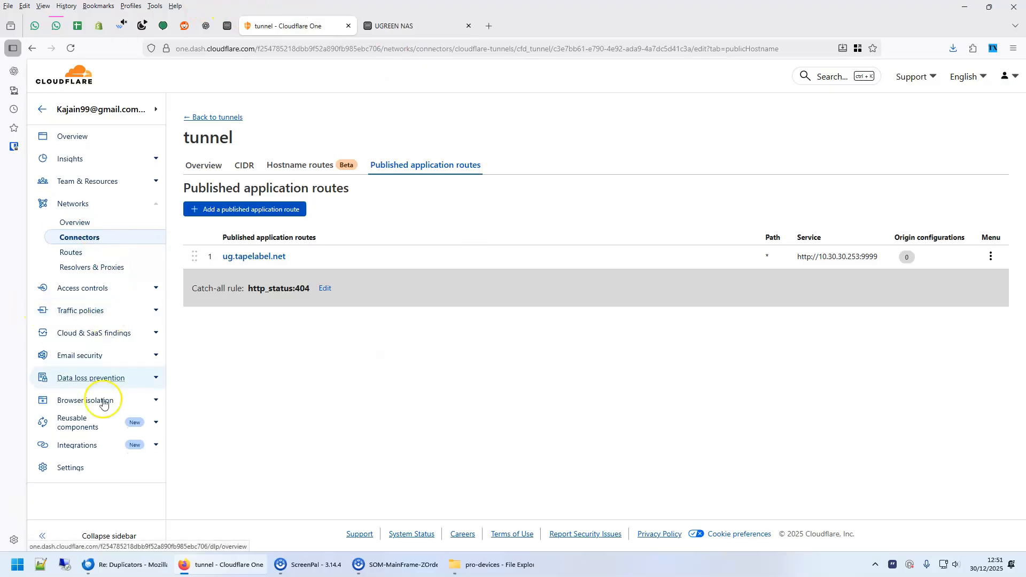
- Copy the team domain ugreen79.cloudflareaccess.com from Settings and go to Integrations > Identity providers
left_click(70, 473)
scroll(118, 439, "down", 4)
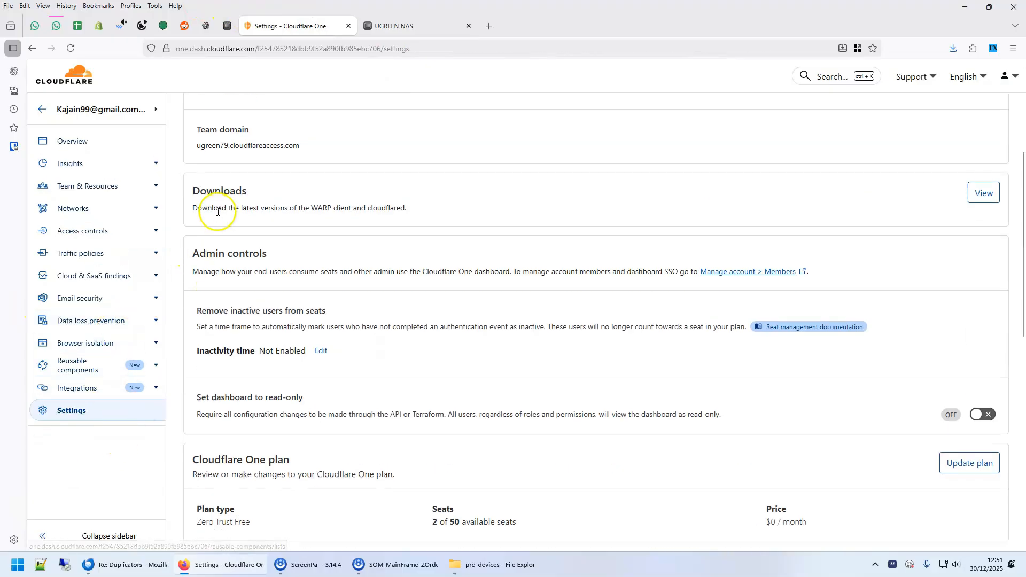
left_click_drag(299, 148, 195, 144)
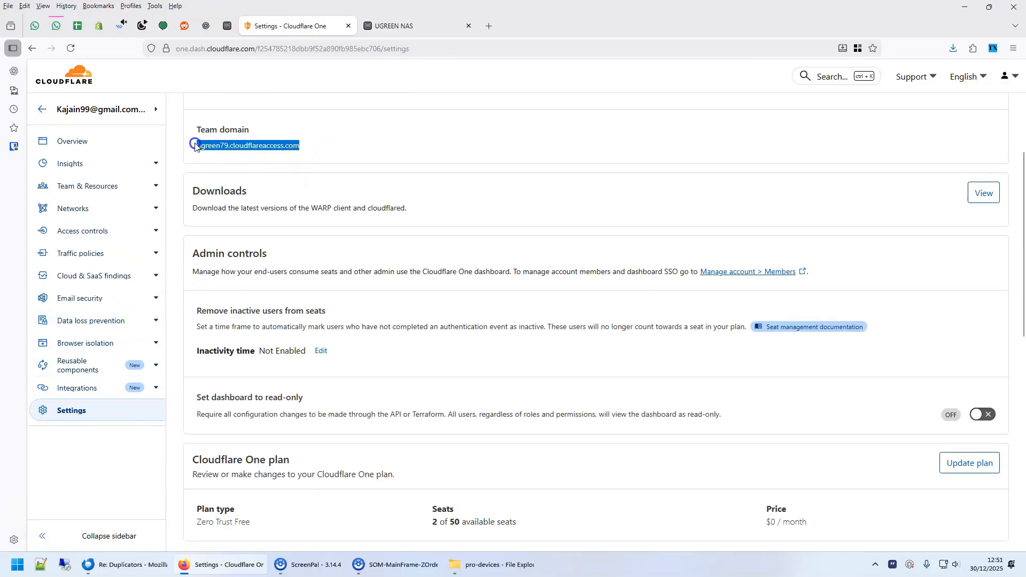
right_click(254, 145)
left_click(293, 308)
left_click(155, 389)
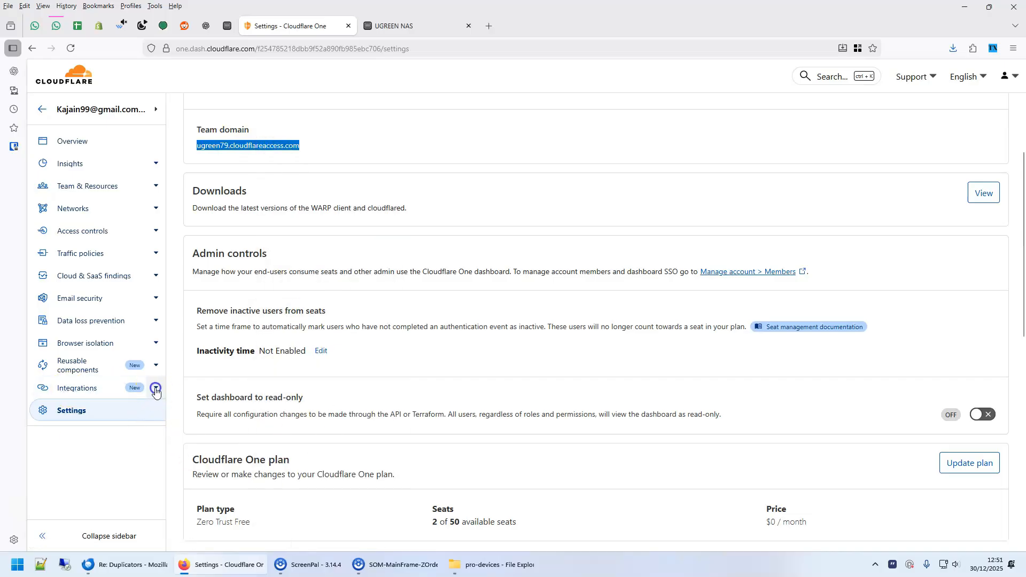
left_click(87, 426)
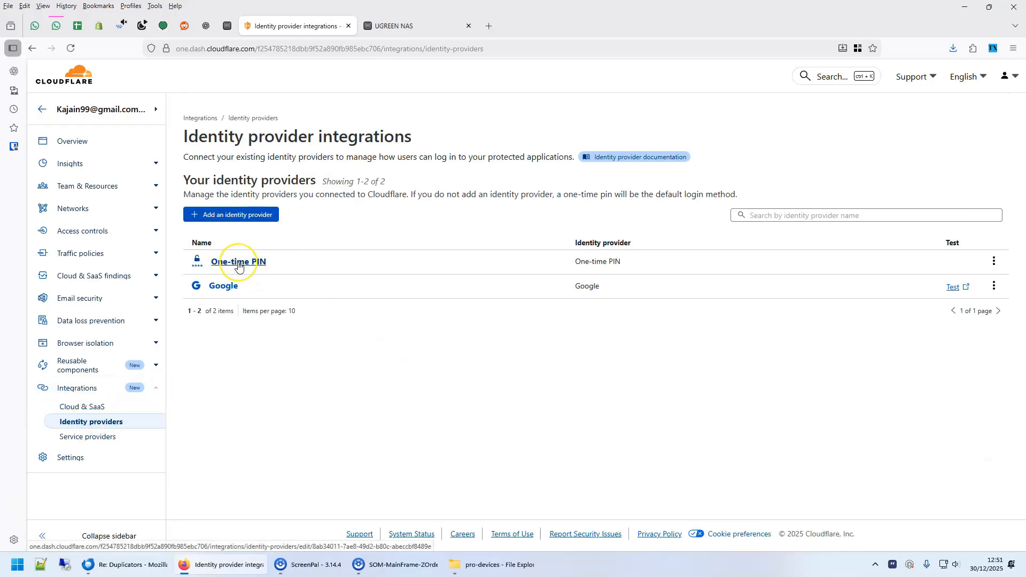
- Start adding a new identity provider and choose Google as the login method
left_click(224, 289)
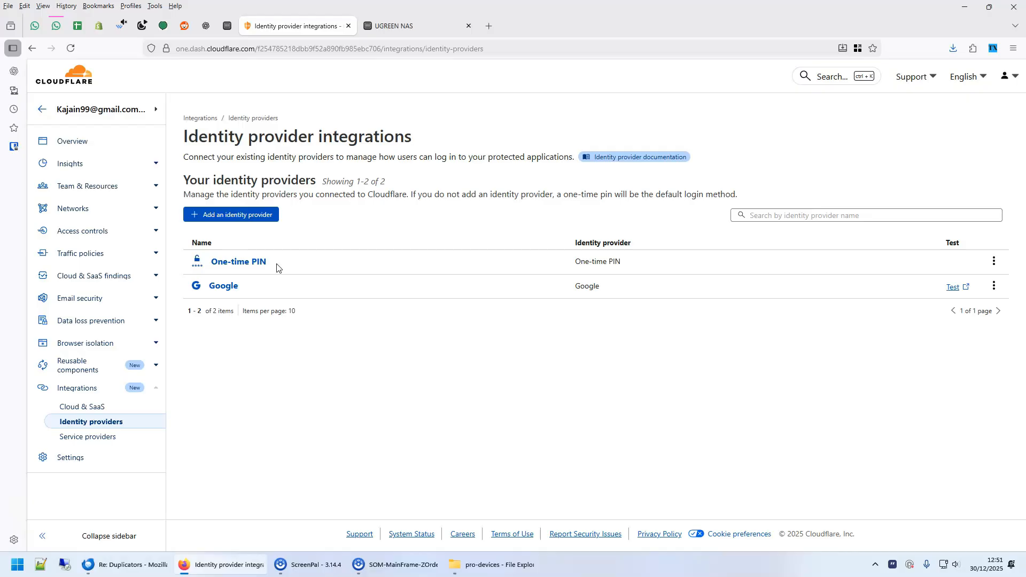
left_click(244, 217)
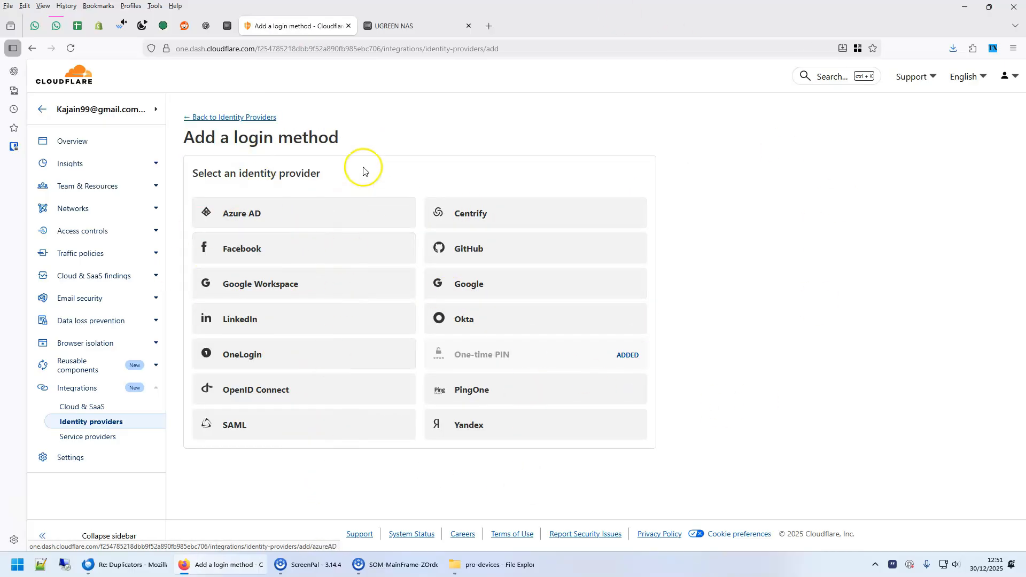
left_click(453, 286)
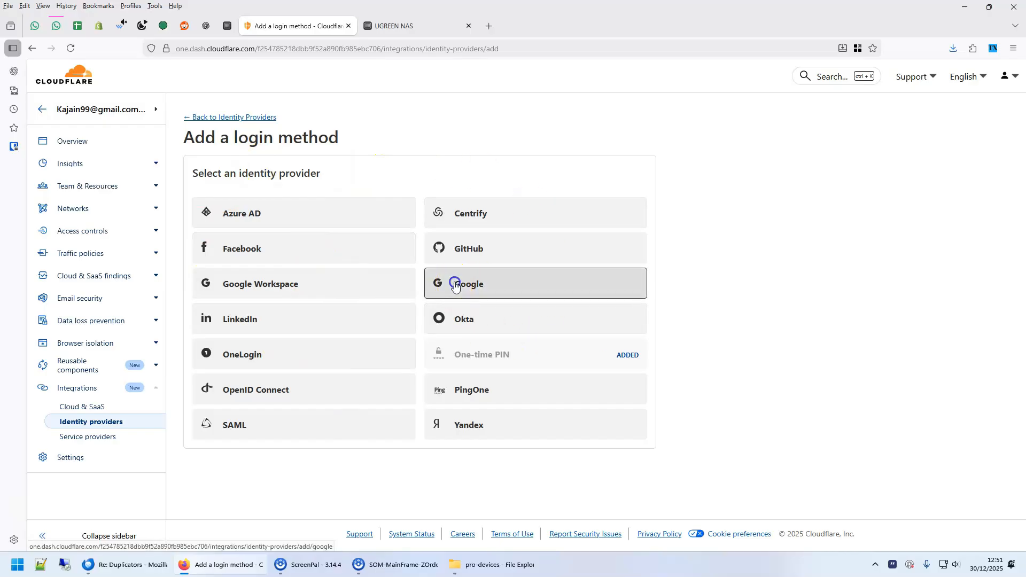
left_click(299, 247)
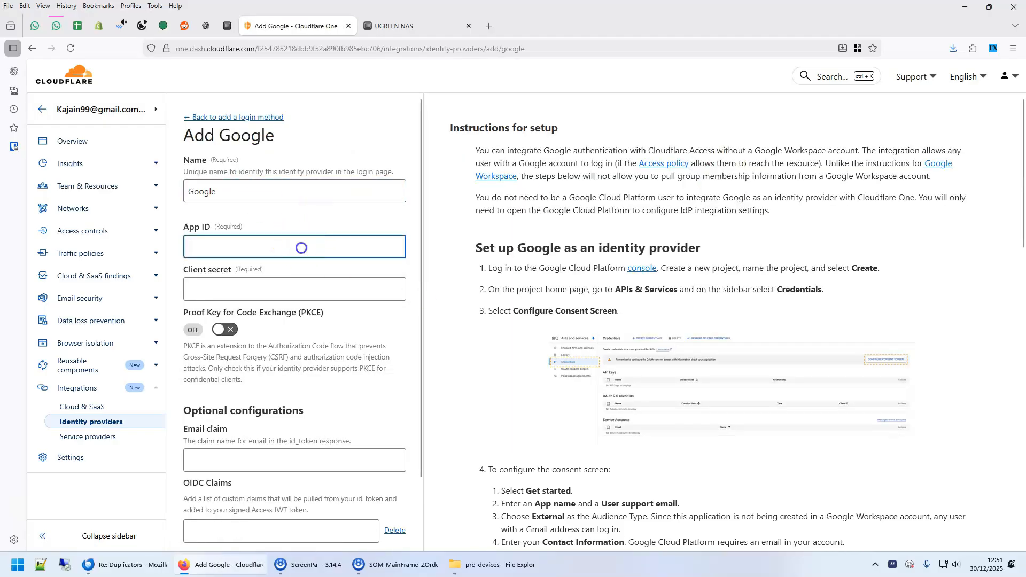
left_click(299, 212)
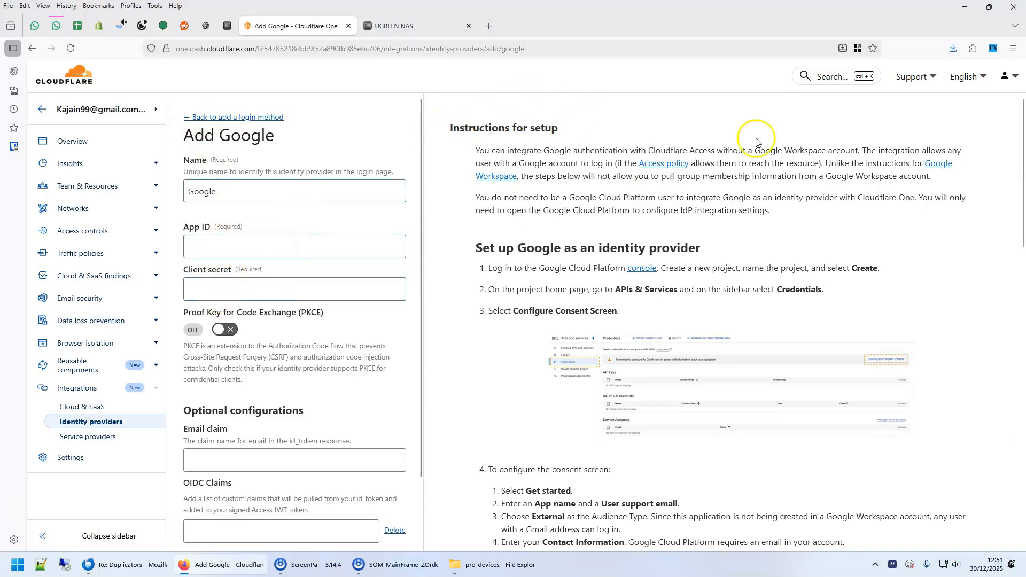
- Open the guide's Google Cloud console link in a new tab and switch to it
right_click(627, 271)
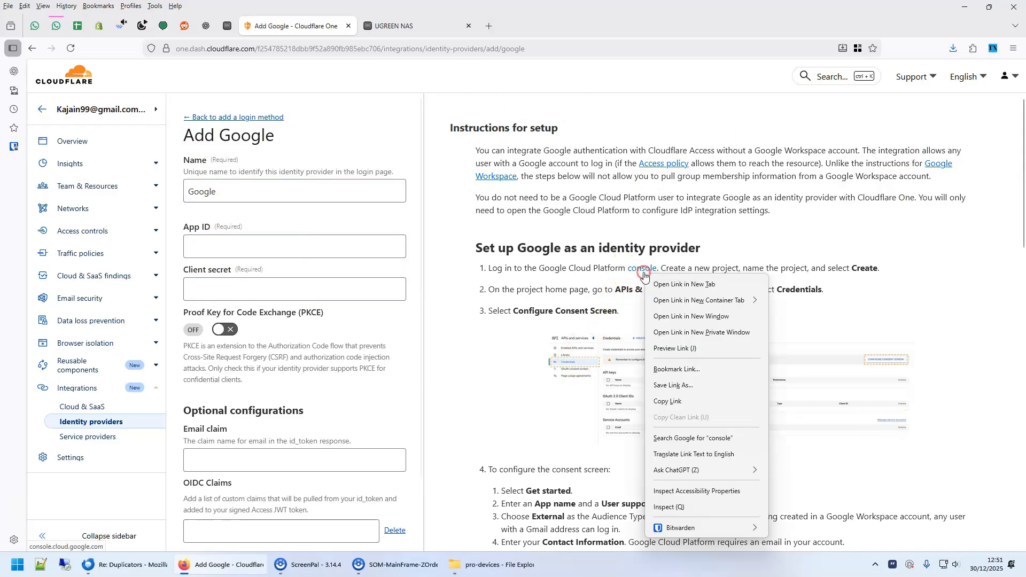
left_click(660, 272)
left_click(385, 31)
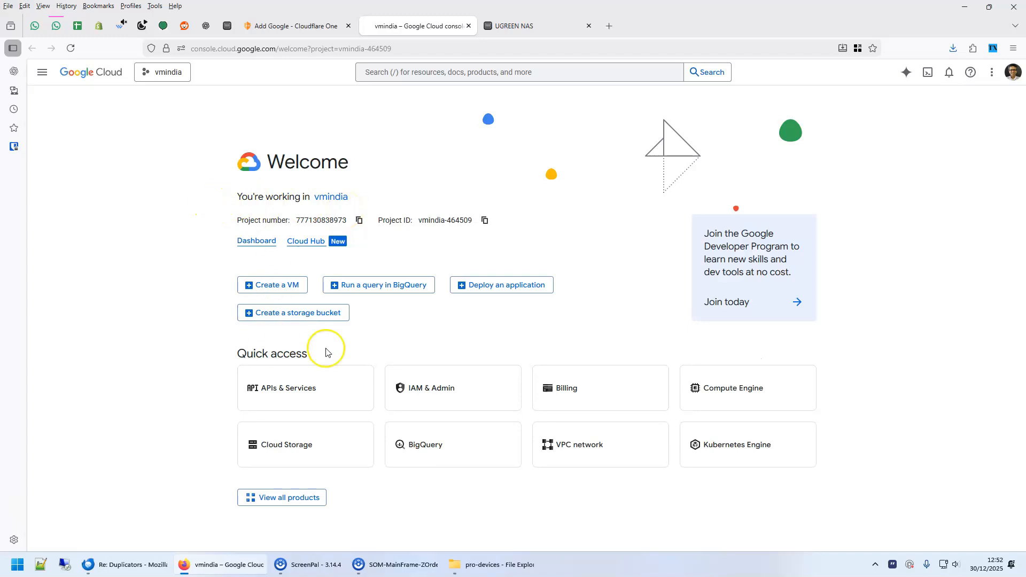
- Go to APIs & Services > Credentials and create credentials of type OAuth client ID
left_click(282, 386)
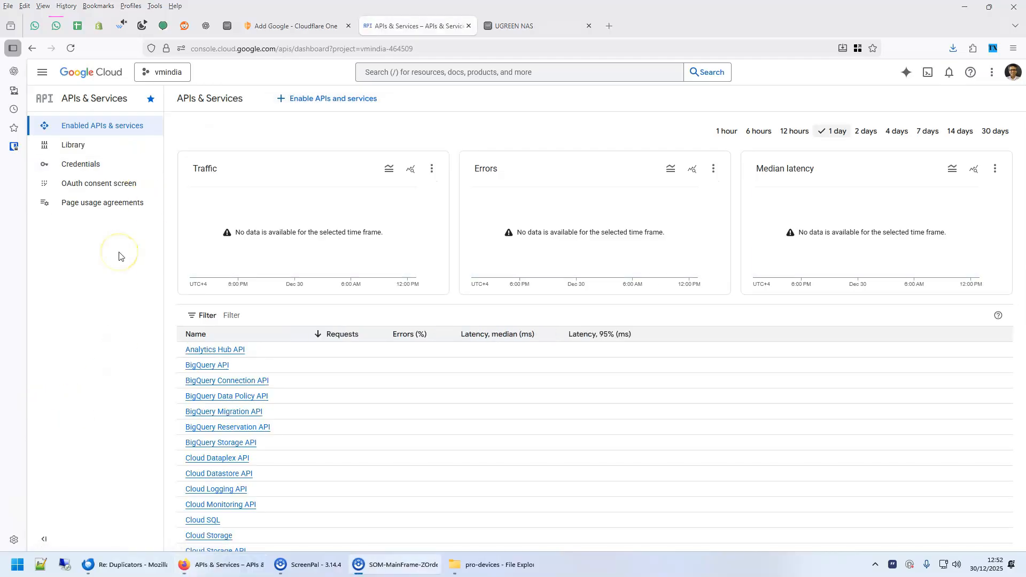
left_click(83, 164)
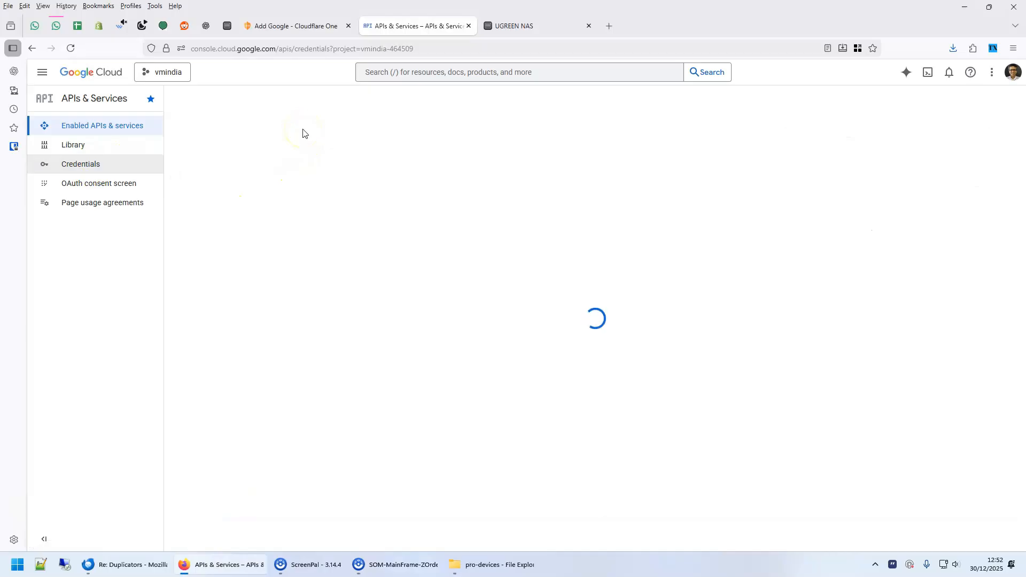
left_click(297, 101)
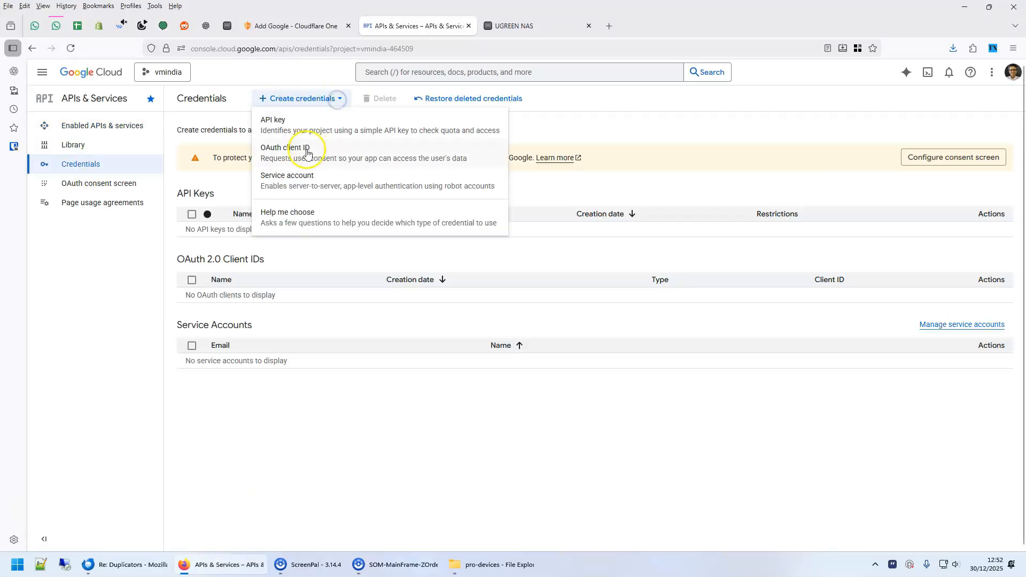
left_click(305, 151)
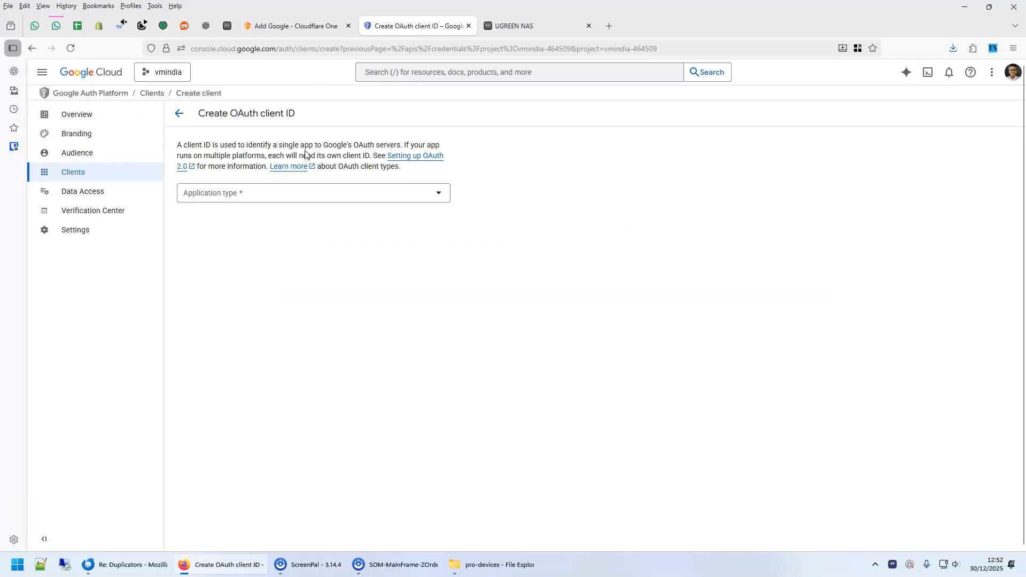
left_click(256, 198)
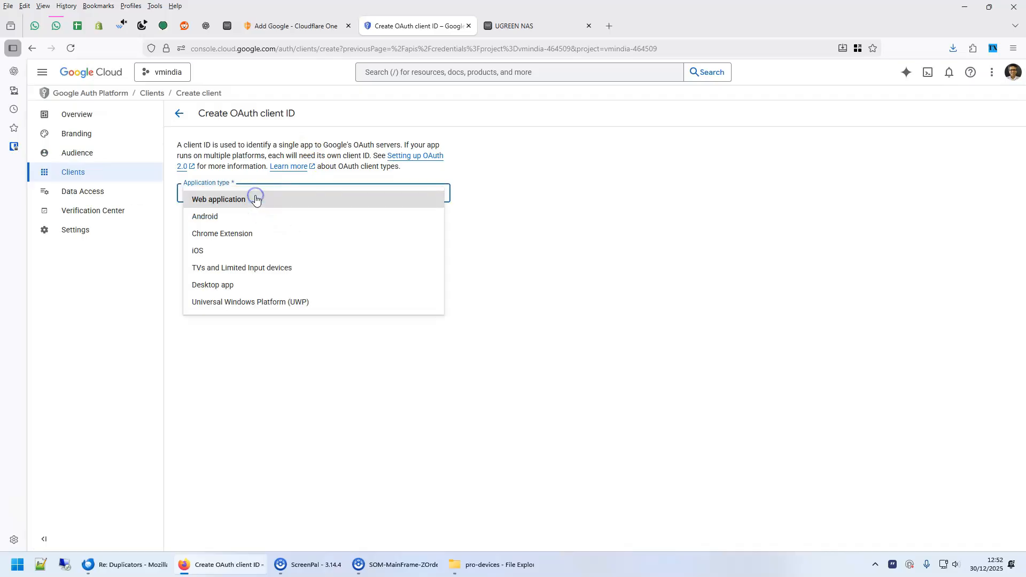
left_click(209, 201)
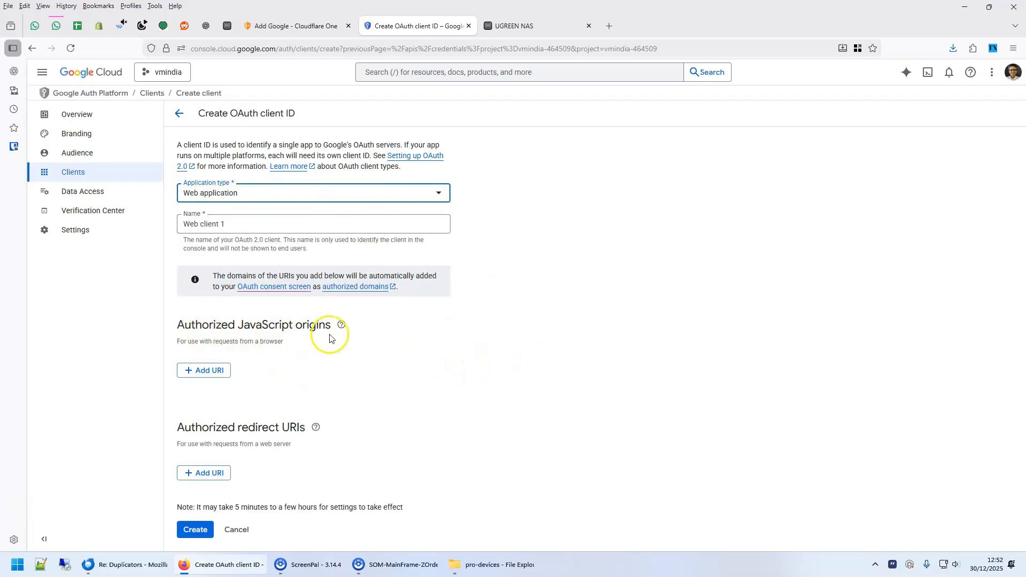
left_click(221, 369)
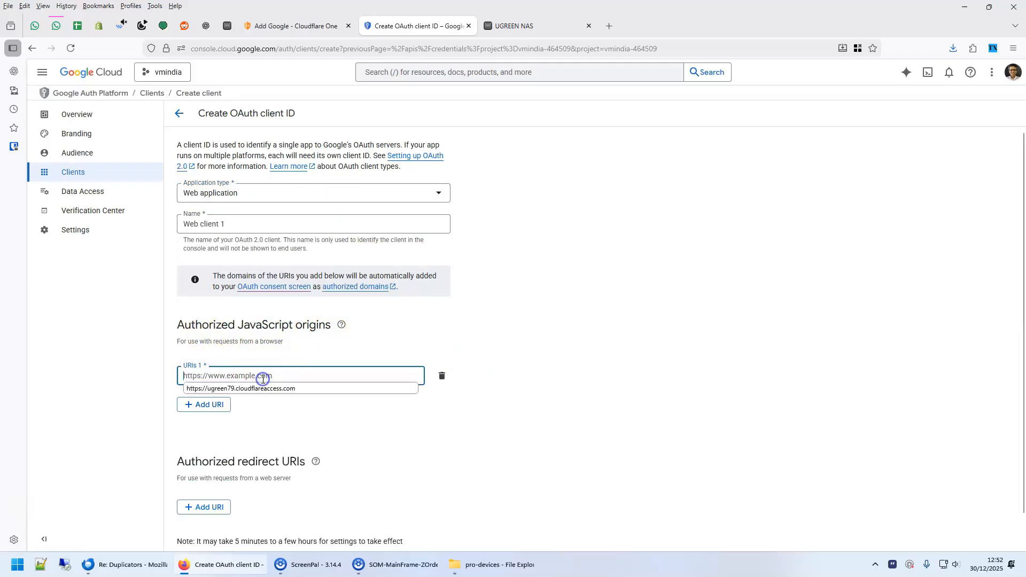
left_click(567, 401)
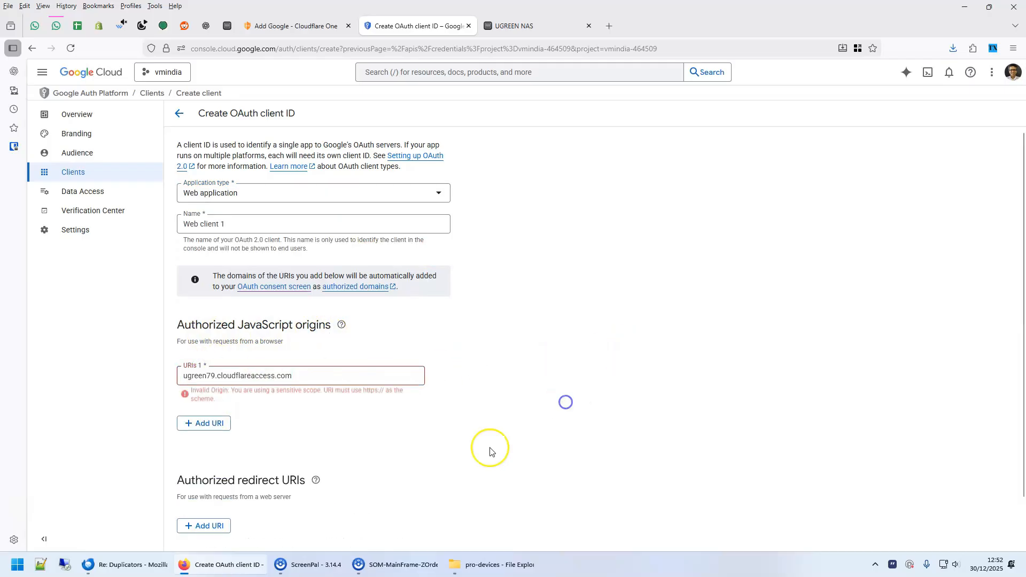
left_click(307, 378)
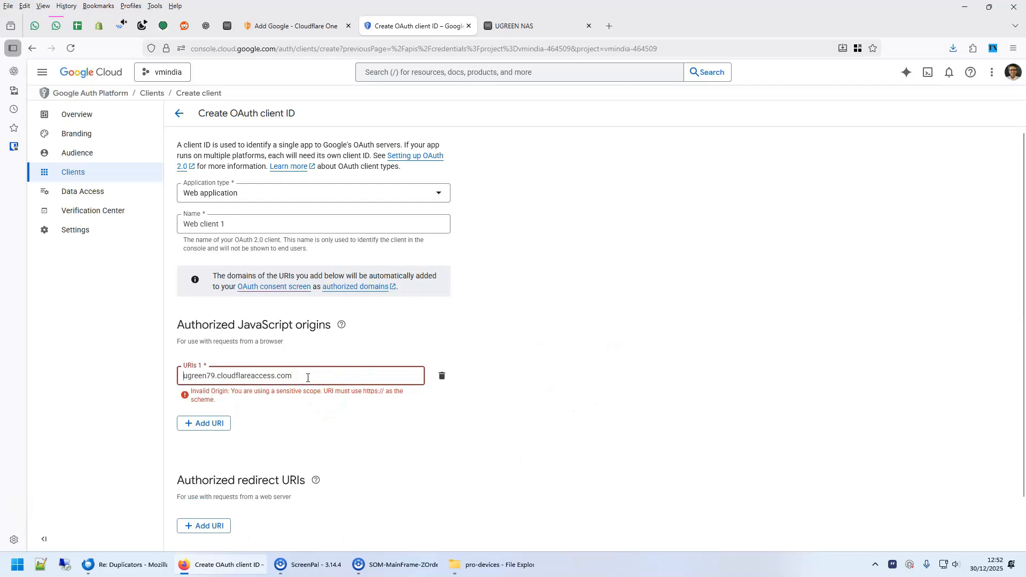
type("https://")
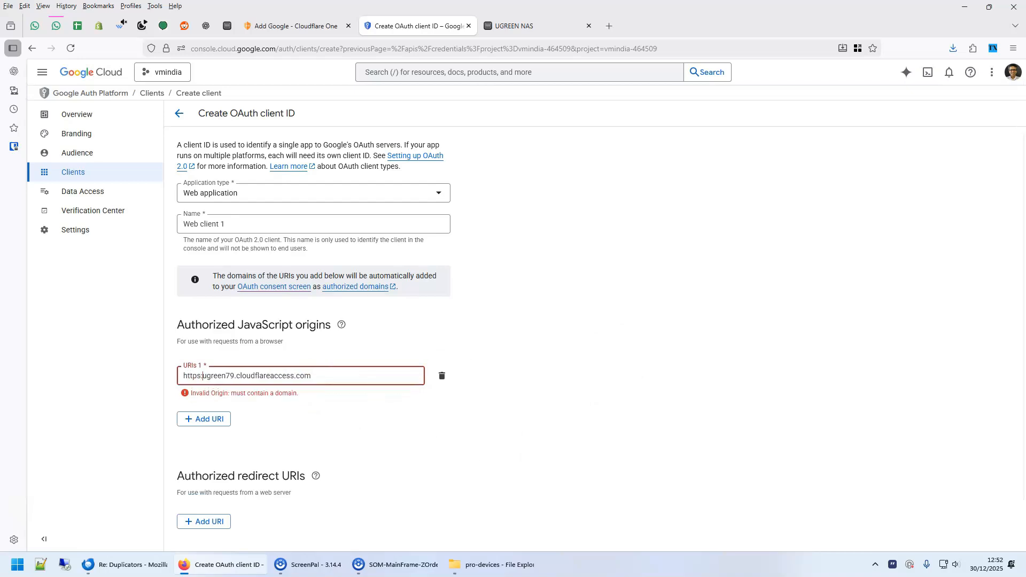
left_click(394, 417)
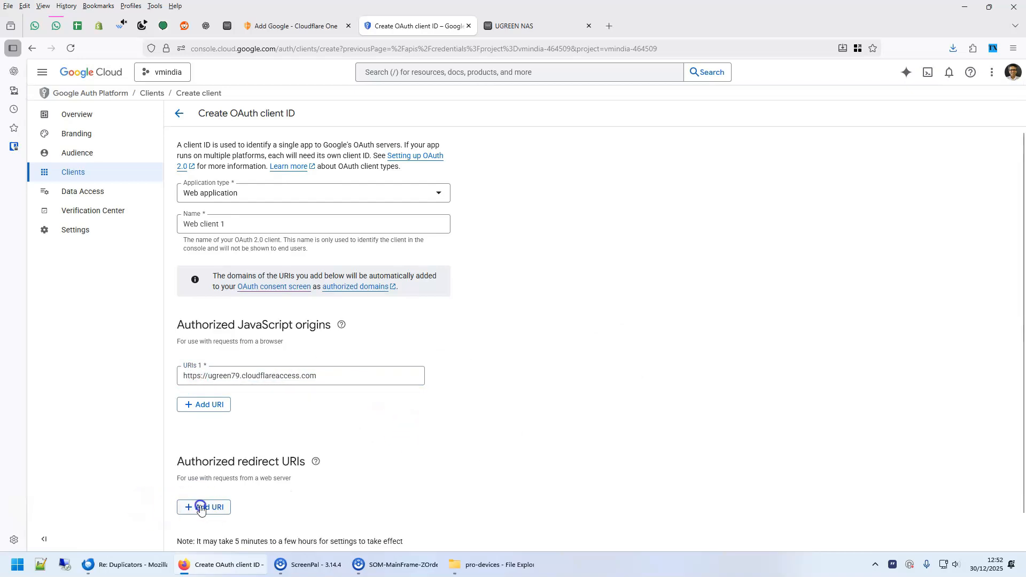
- Add an empty authorized redirect URI entry and return to Cloudflare's Google setup guide
left_click(202, 507)
left_click(288, 30)
scroll(847, 470, "down", 8)
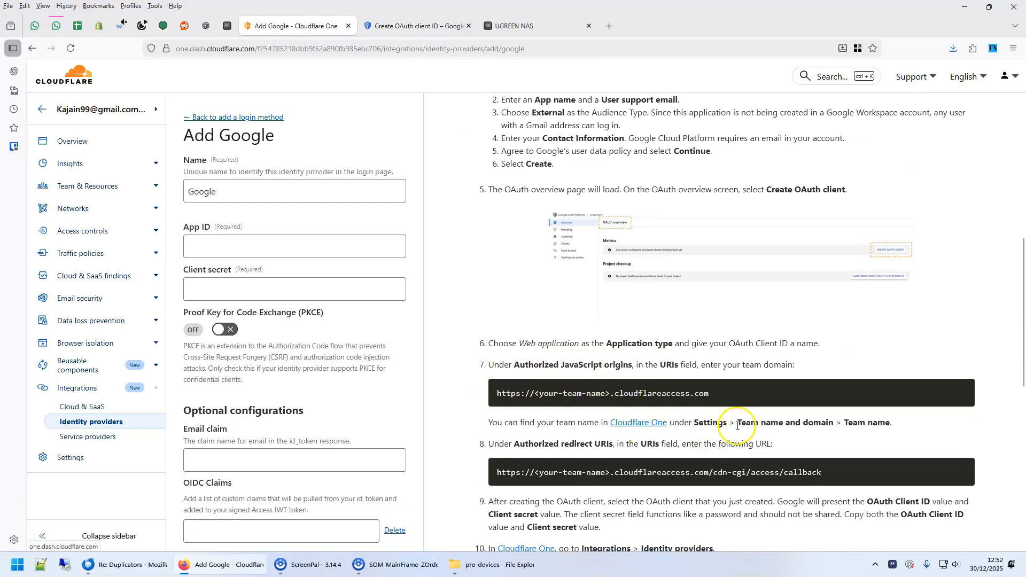
- Copy the /cdn-cgi/access/callback path from Cloudflare's guide and return to the Google form
scroll(623, 368, "down", 3)
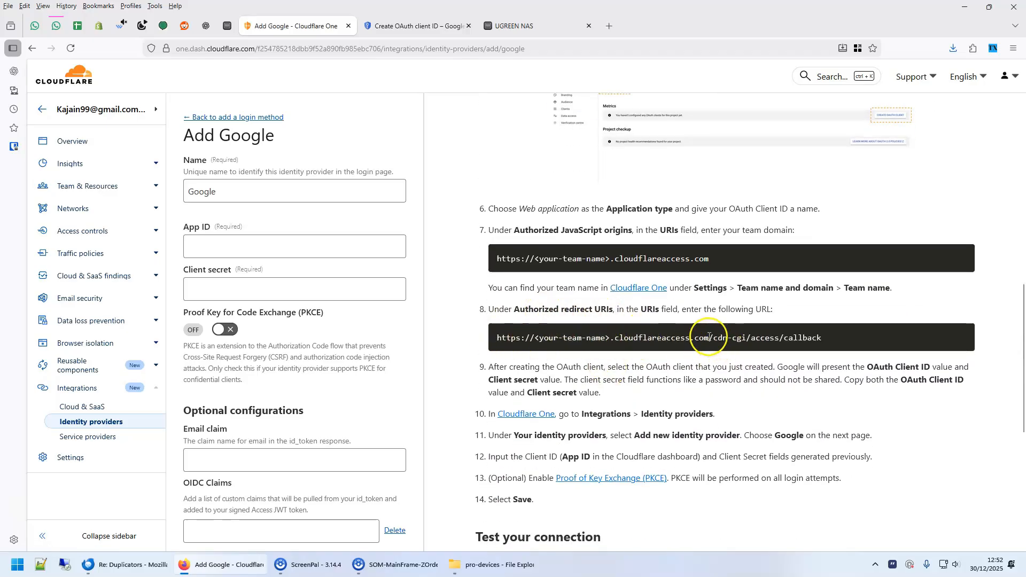
left_click_drag(725, 338, 839, 341)
key("ctrl+c")
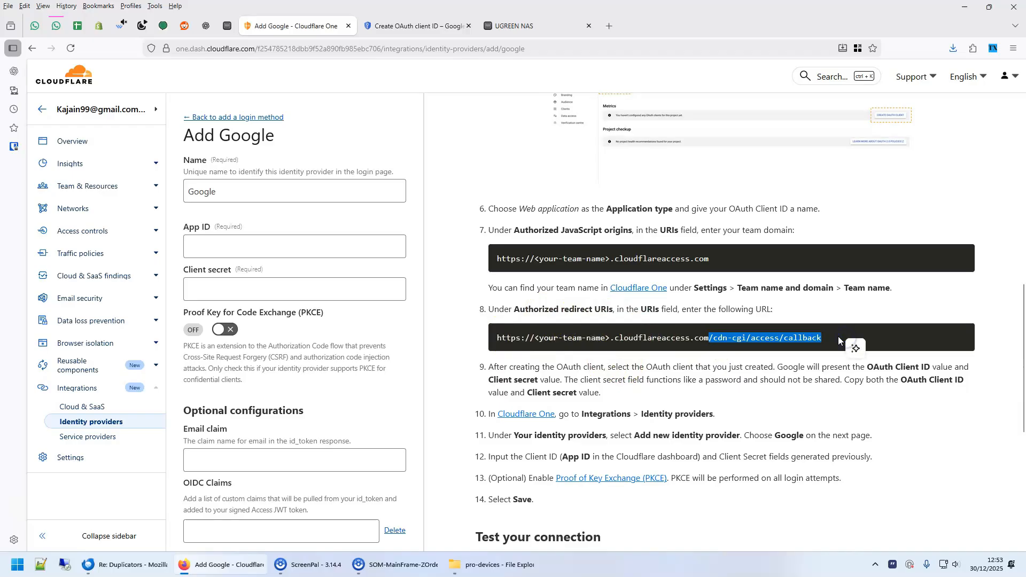
left_click(414, 26)
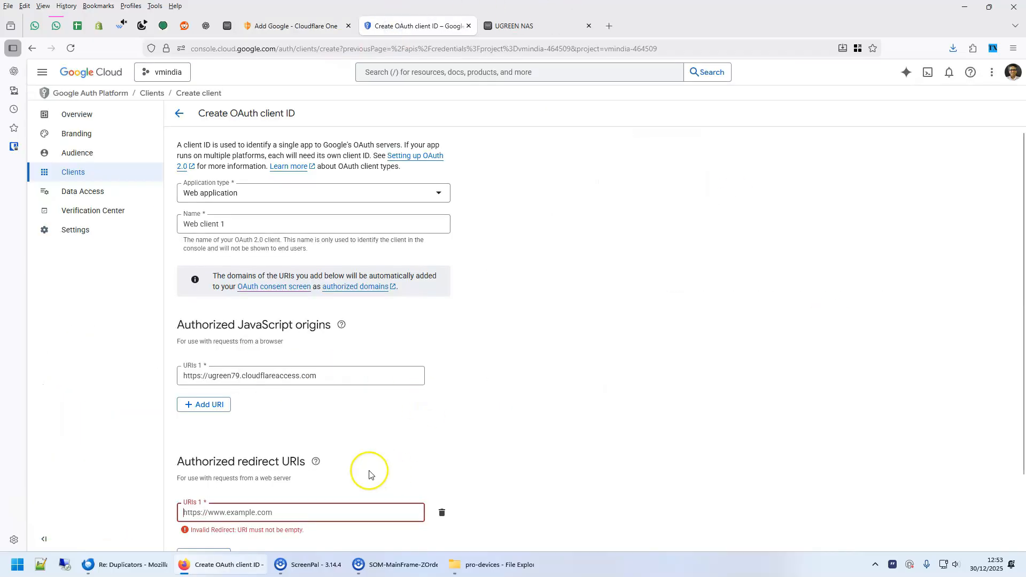
key("ctrl+v")
left_click_drag(327, 377, 107, 373)
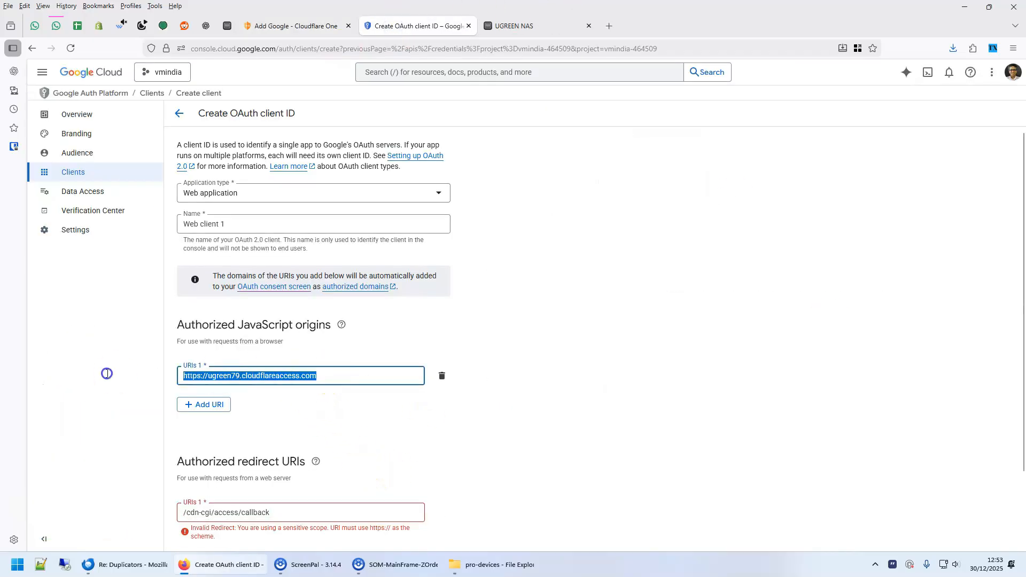
left_click(179, 512)
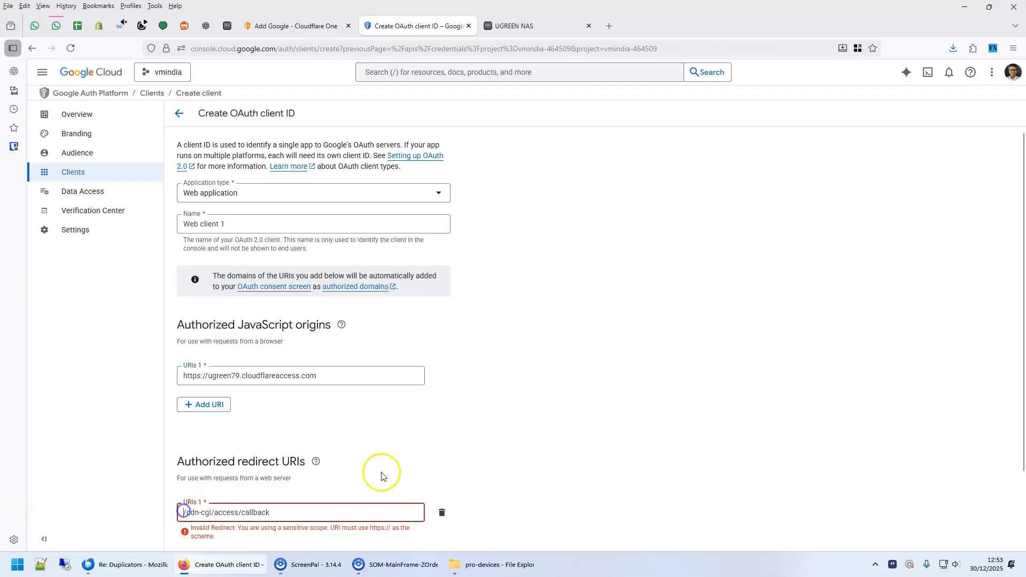
type("https://ugreen79.cloudflareaccess.com")
scroll(535, 467, "down", 2)
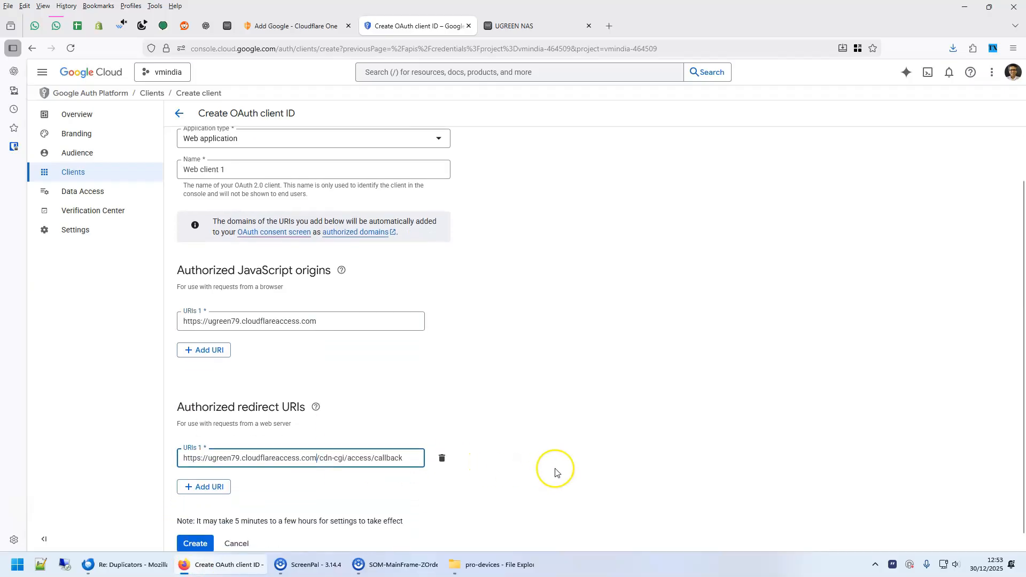
left_click(203, 528)
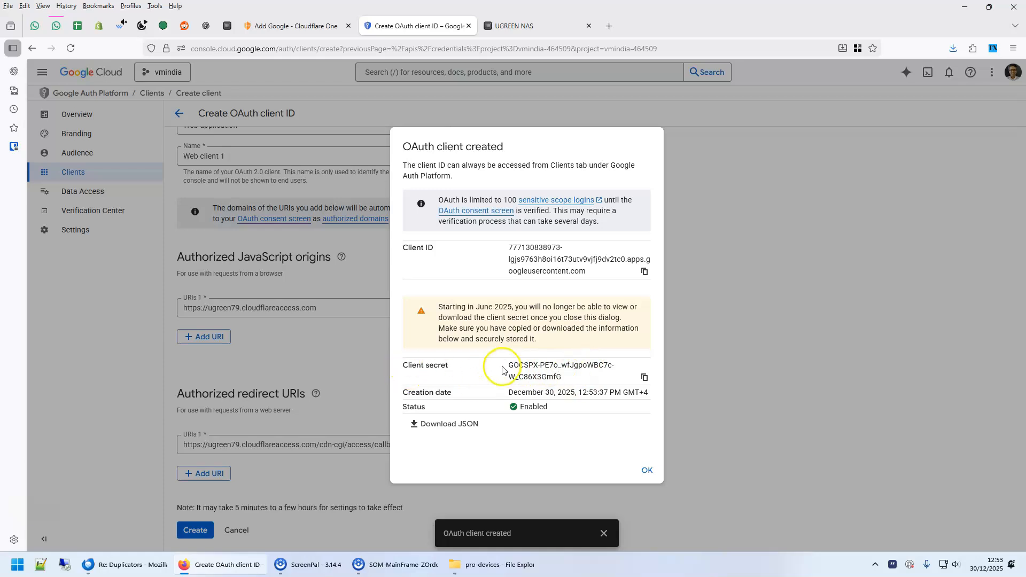
- Copy the new Google client ID into the App ID field of Cloudflare's Add Google form
left_click(284, 24)
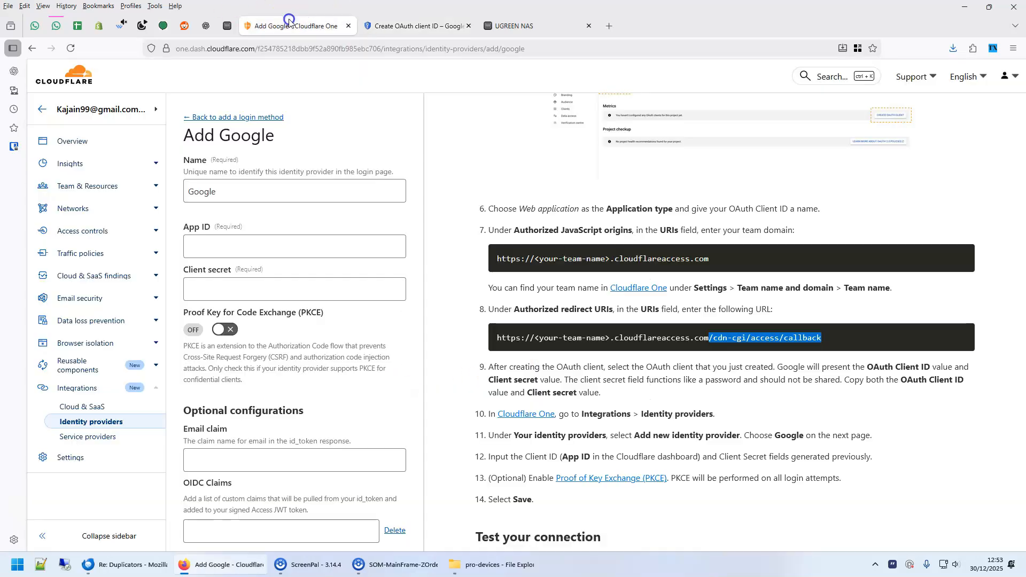
left_click(222, 243)
left_click(385, 27)
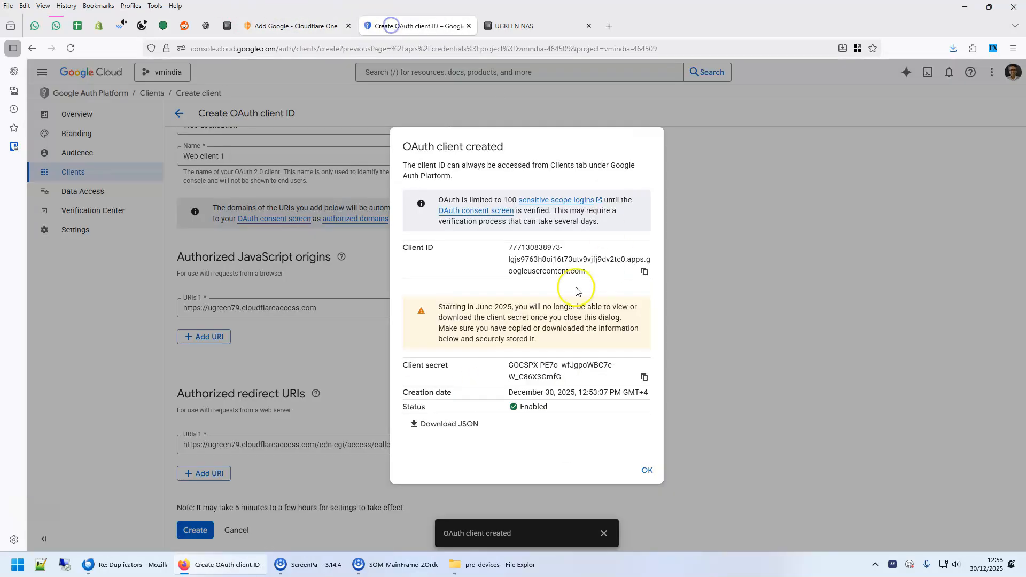
left_click(644, 271)
left_click(315, 21)
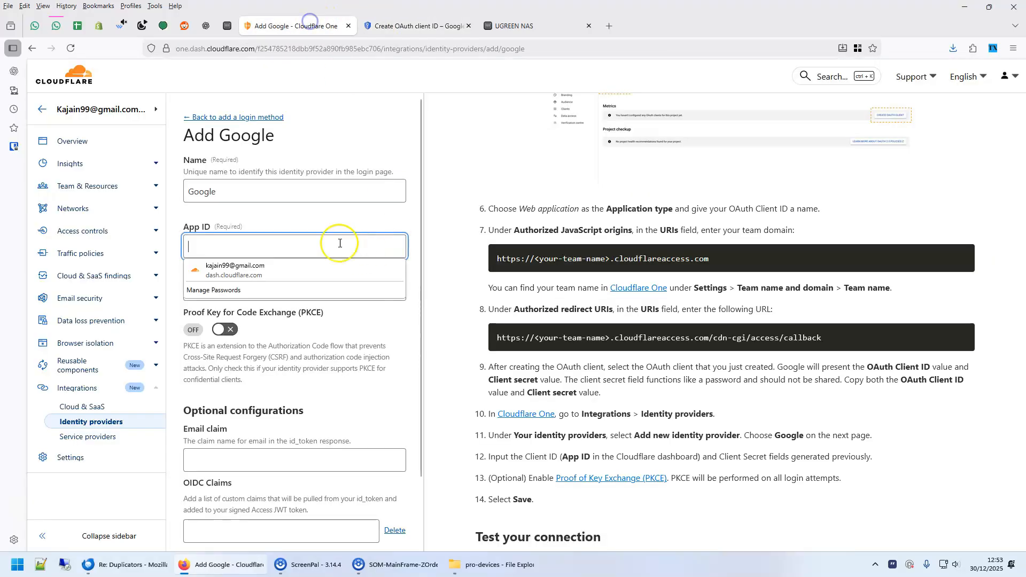
key("ctrl+v")
- Paste the Google client secret into Client secret and save the Google identity provider
left_click(245, 295)
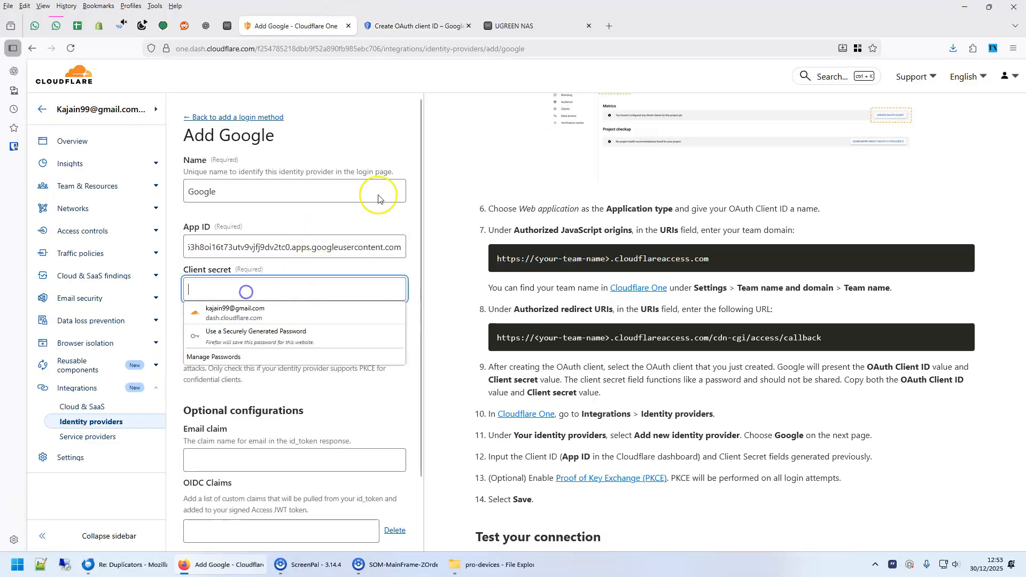
left_click(422, 27)
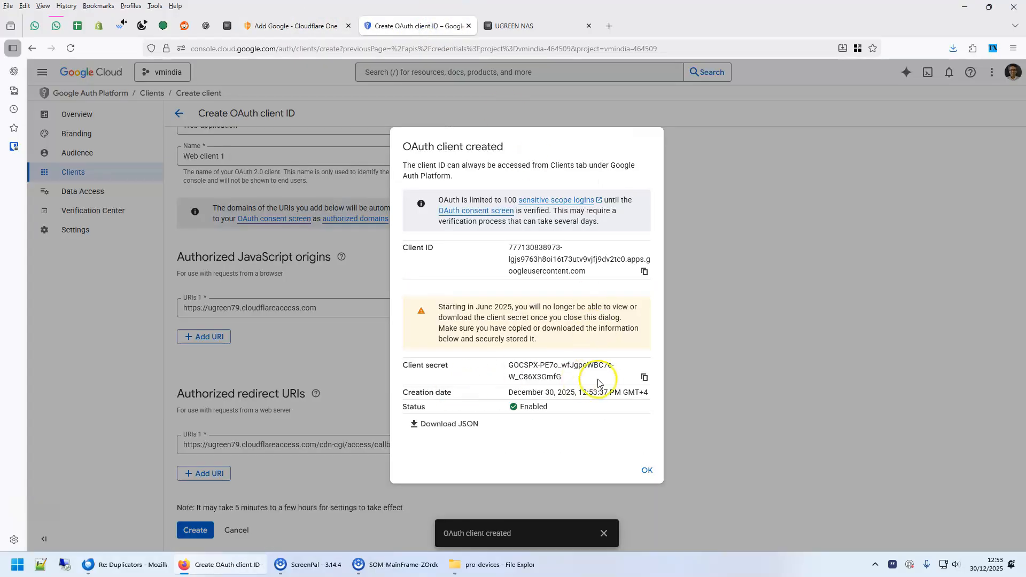
left_click(644, 378)
left_click(297, 25)
left_click(288, 289)
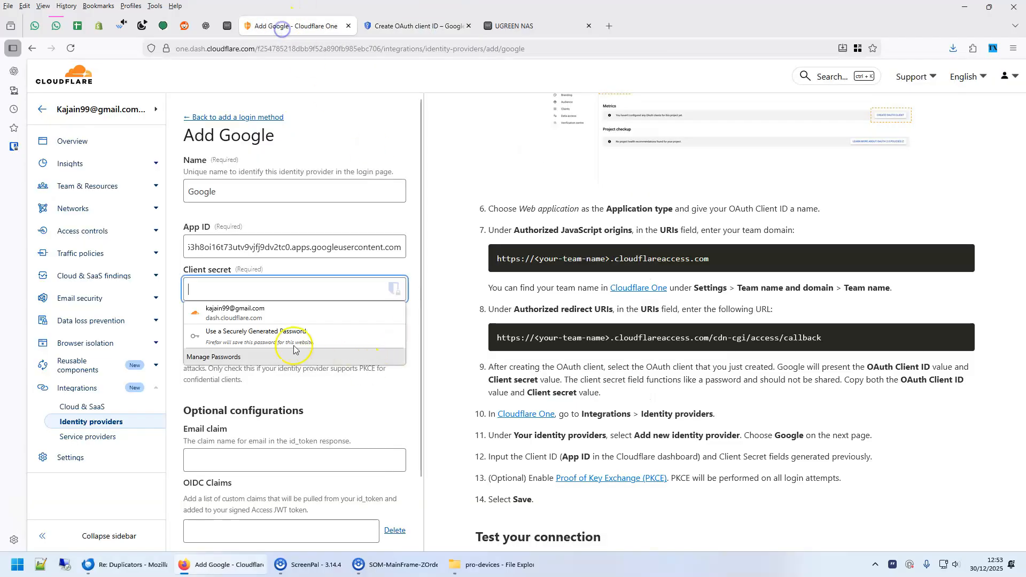
key("ctrl+v")
scroll(374, 459, "down", 2)
left_click(382, 502)
left_click(327, 155)
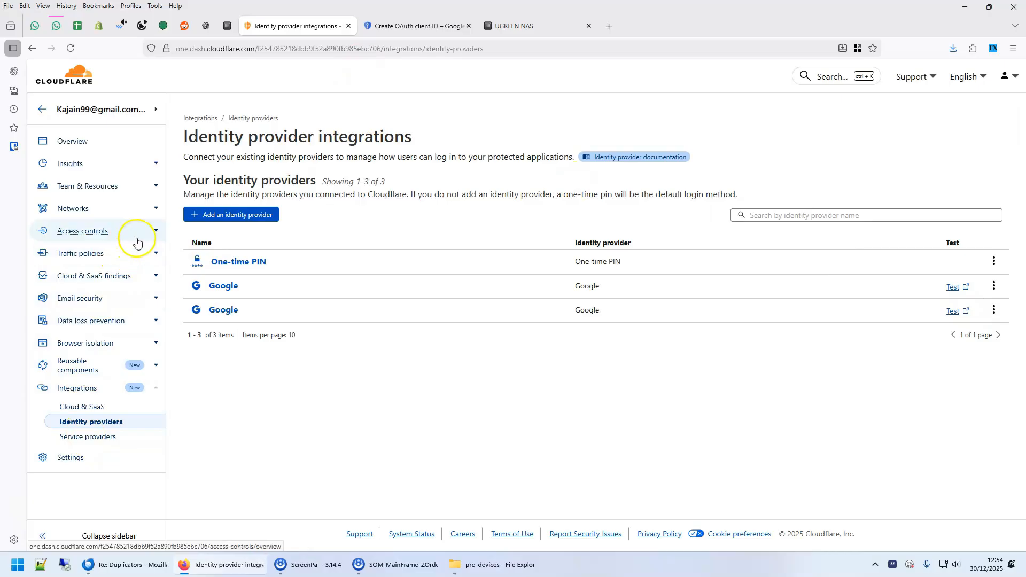
- Open the reusable policies list under Access controls and check the google_login policy's actions
left_click(154, 231)
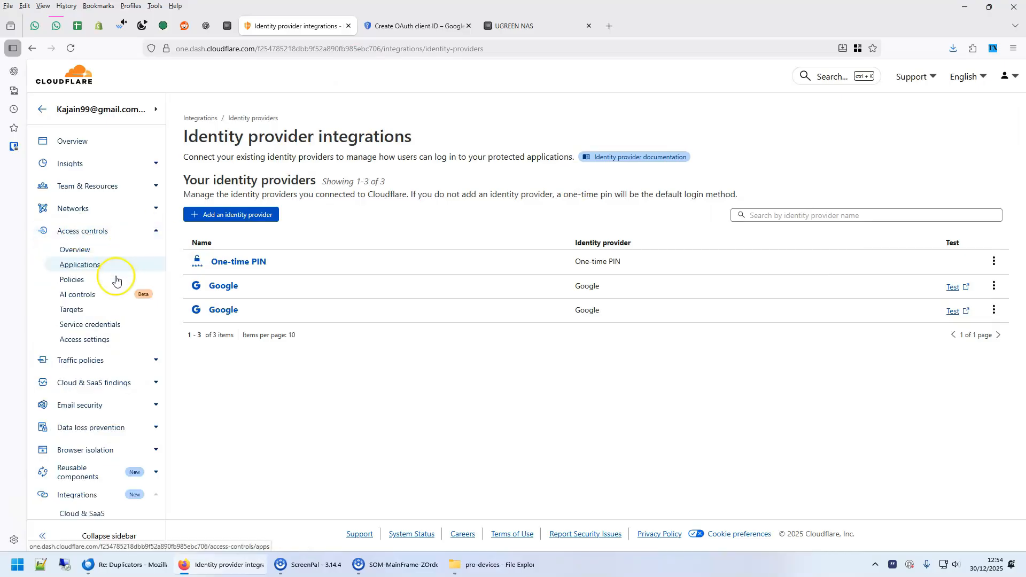
left_click(70, 279)
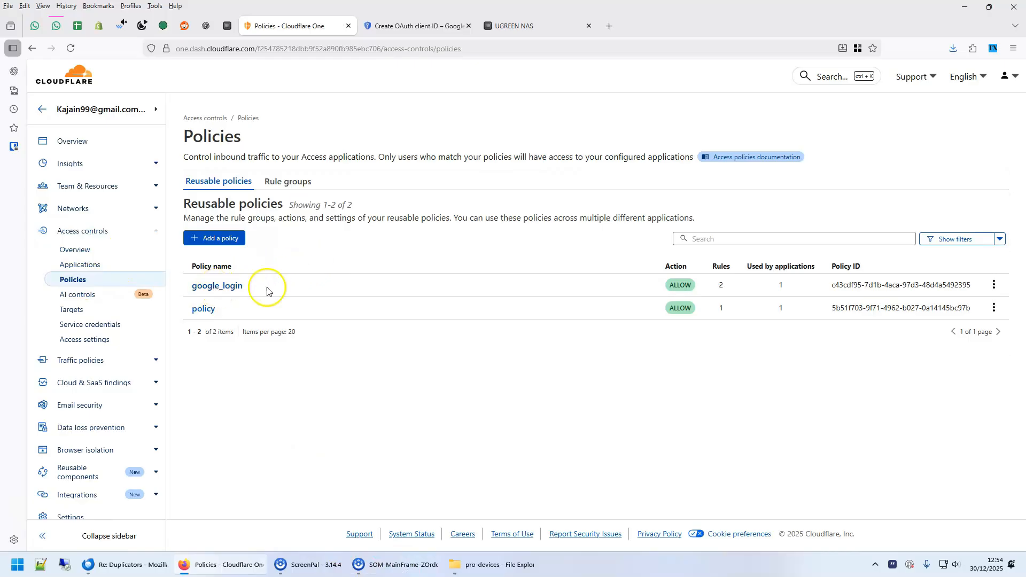
left_click(990, 285)
left_click(429, 340)
- Add a new policy named google_2 that includes Login Methods = Google
left_click(210, 238)
left_click(251, 246)
type("google")
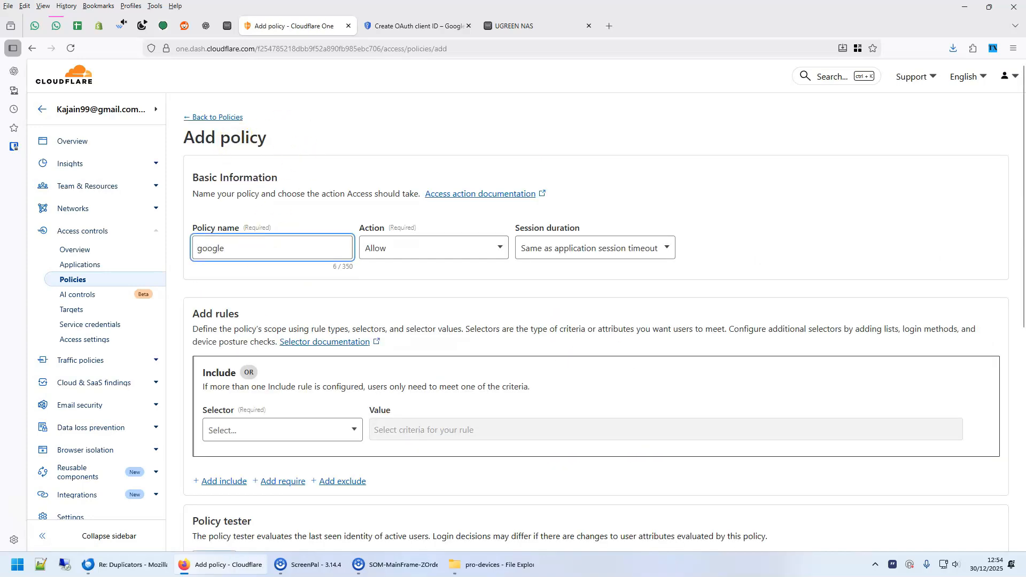
key("Tab")
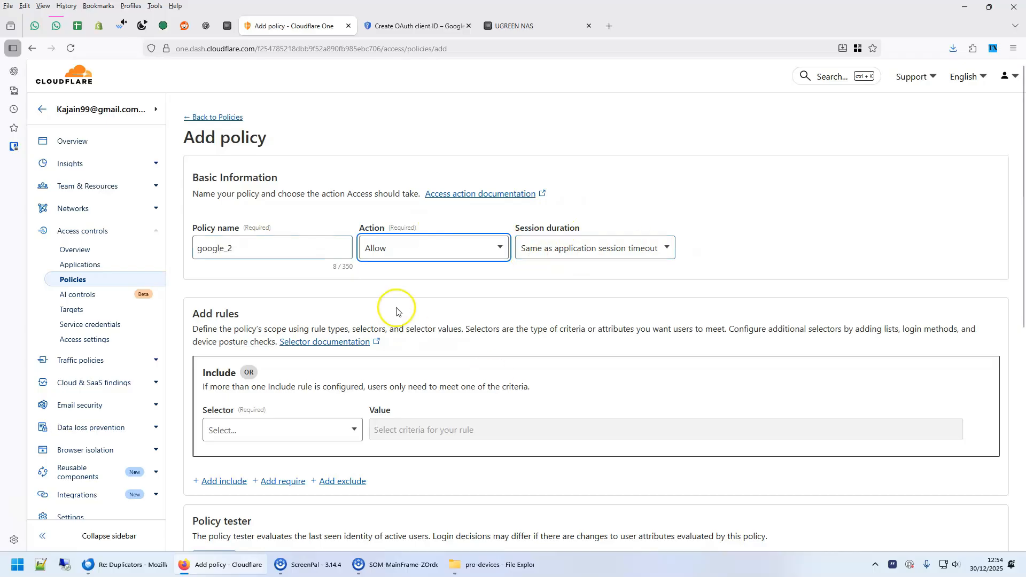
scroll(303, 295, "down", 2)
left_click(244, 323)
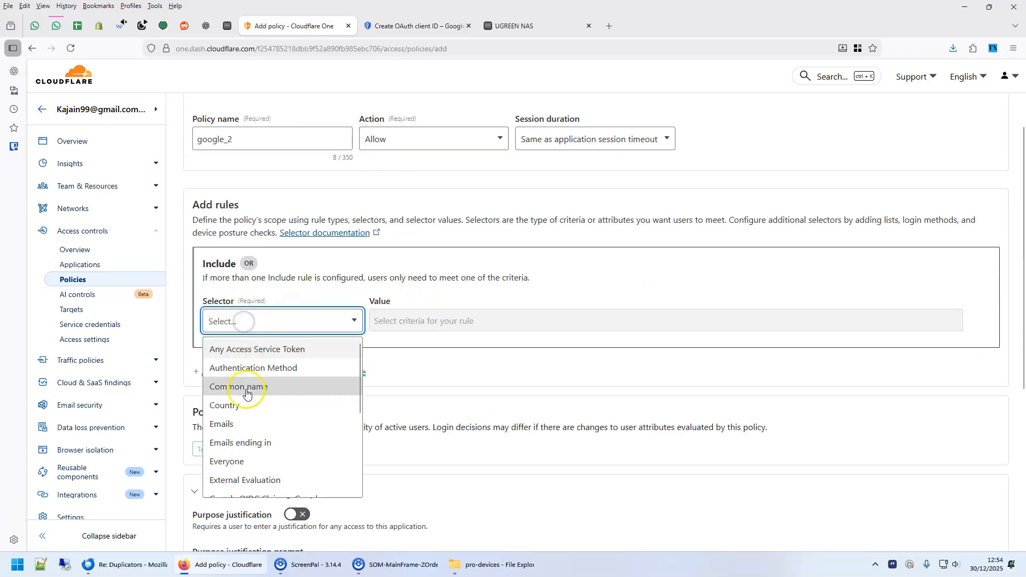
scroll(249, 437, "down", 4)
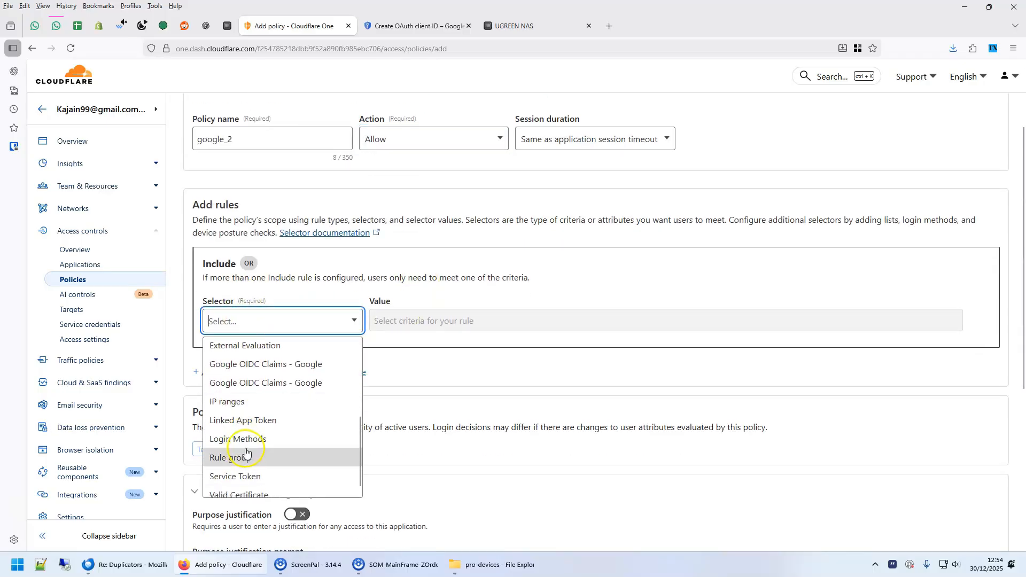
left_click(251, 443)
left_click(416, 323)
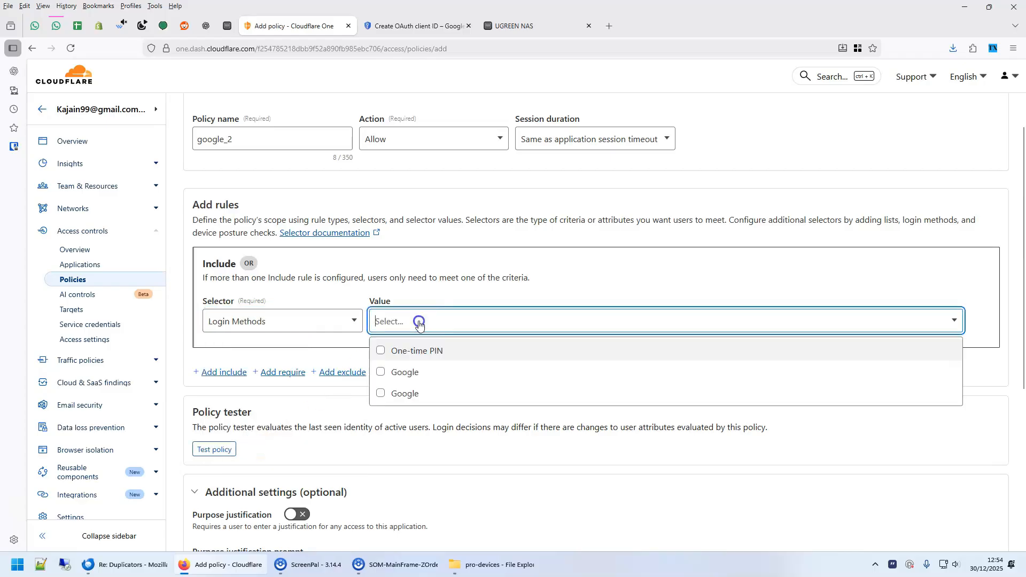
left_click(410, 378)
left_click(464, 460)
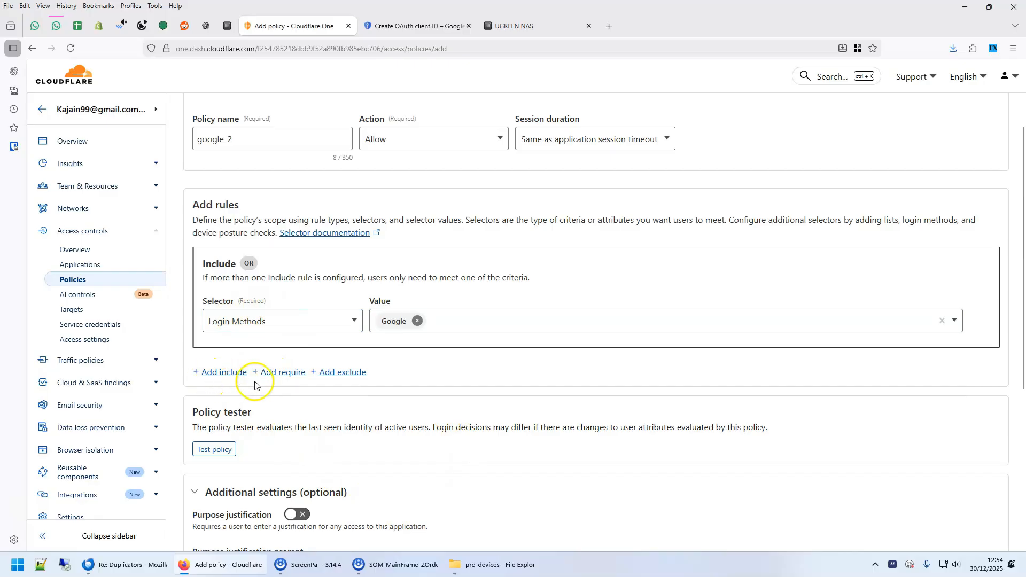
- Add a Require rule limiting Emails to the user's address and save the policy
left_click(282, 373)
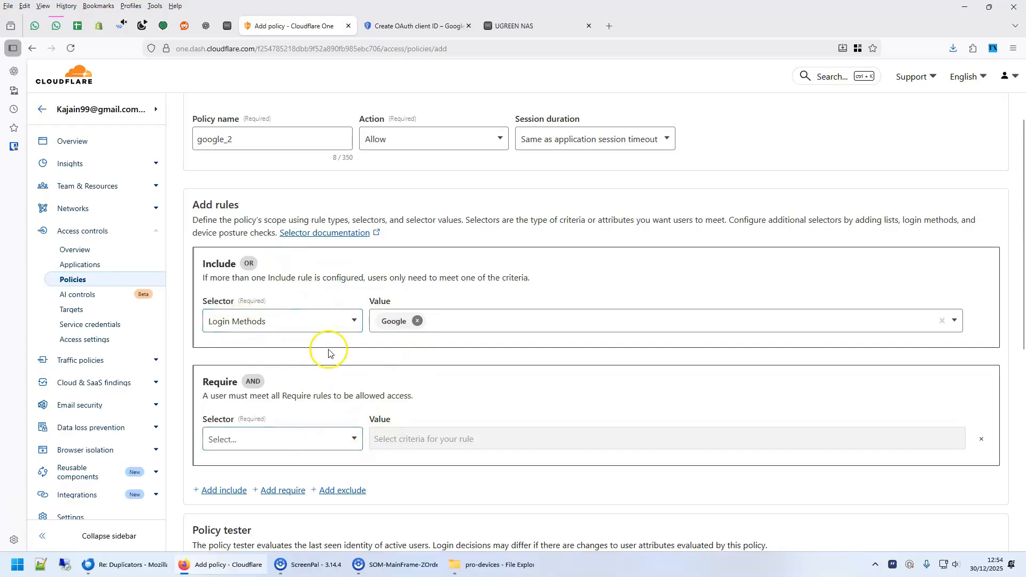
left_click(315, 441)
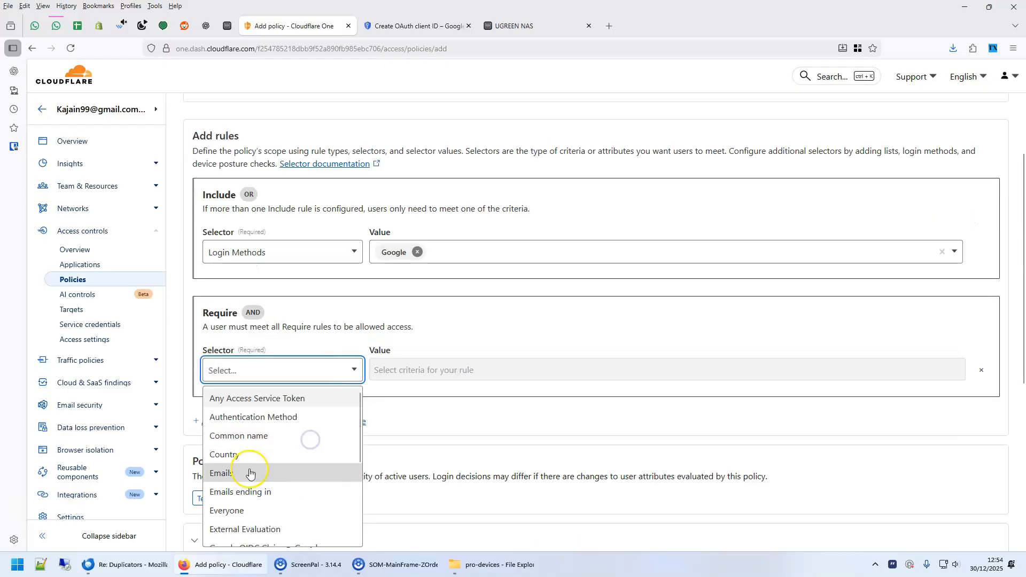
left_click(310, 472)
left_click(588, 378)
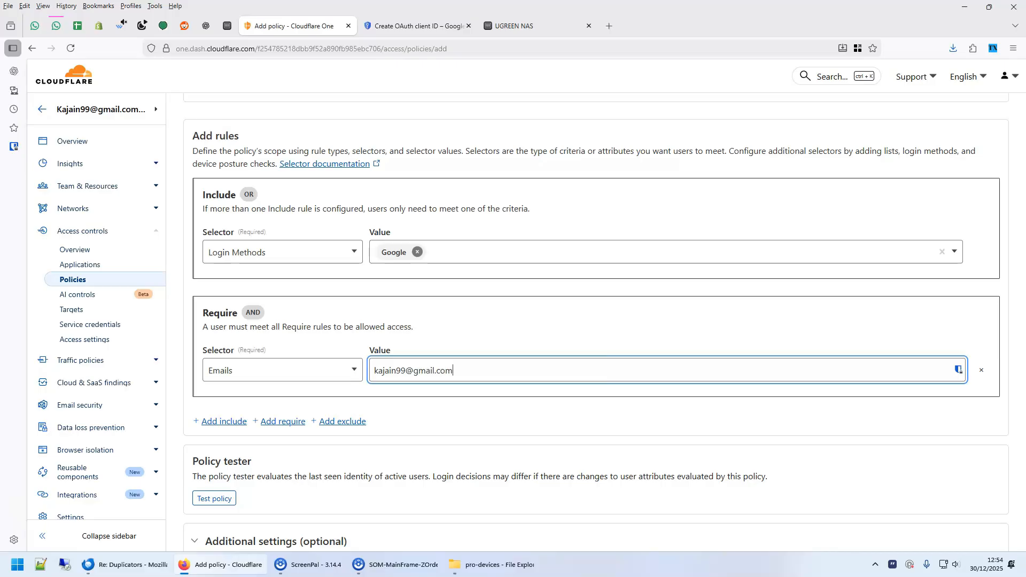
scroll(623, 379, "down", 6)
left_click(999, 489)
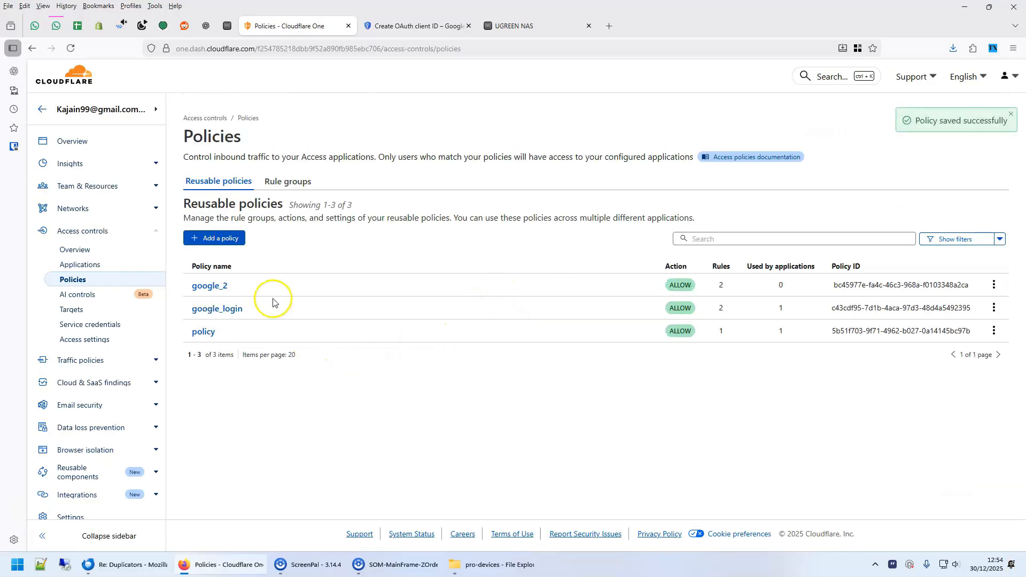
- Delete the existing ugos application from the Access applications list
left_click(81, 265)
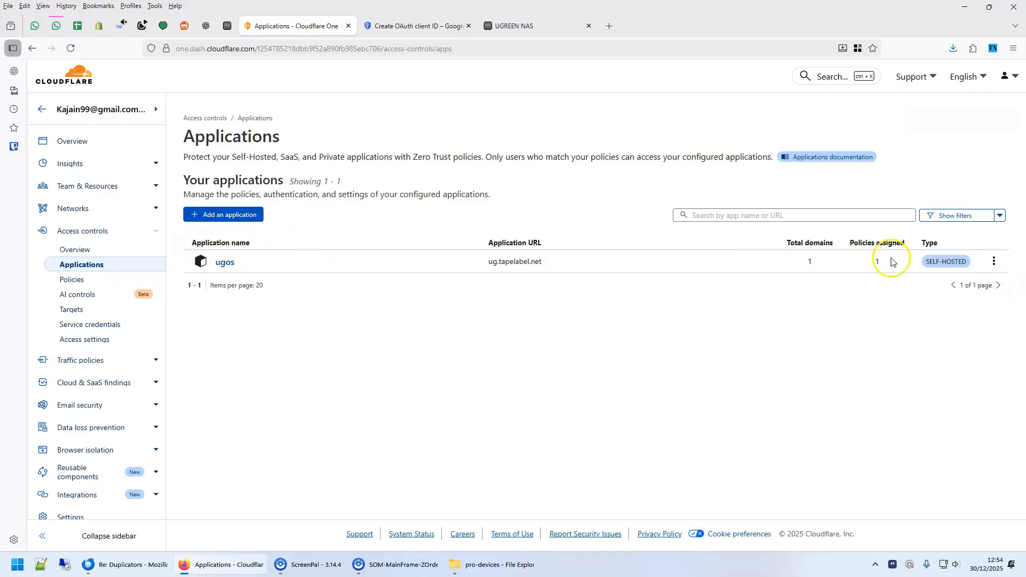
left_click(994, 261)
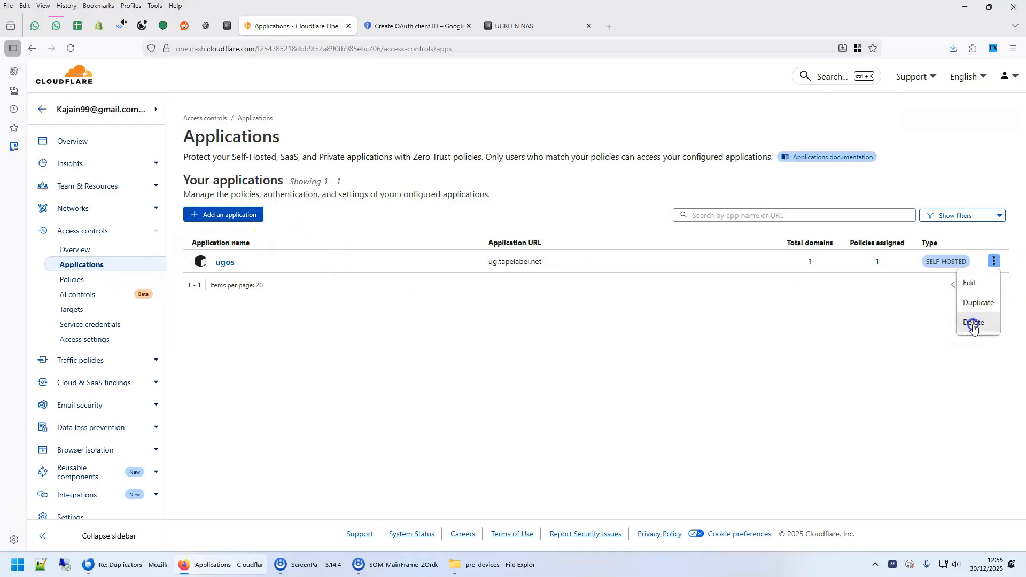
left_click(973, 323)
left_click(660, 339)
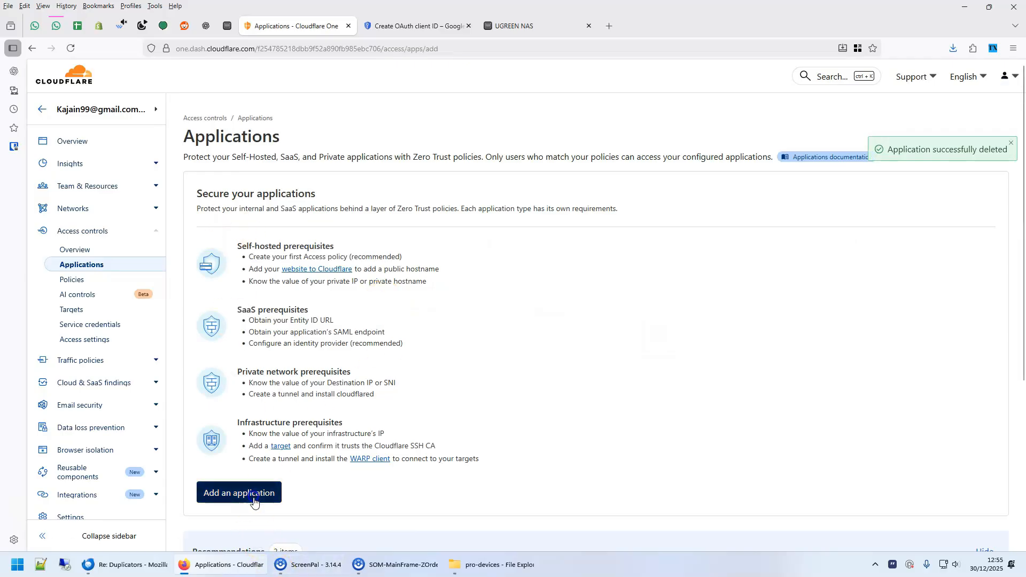
- Start a new self-hosted application named ugos
left_click(224, 492)
left_click(253, 482)
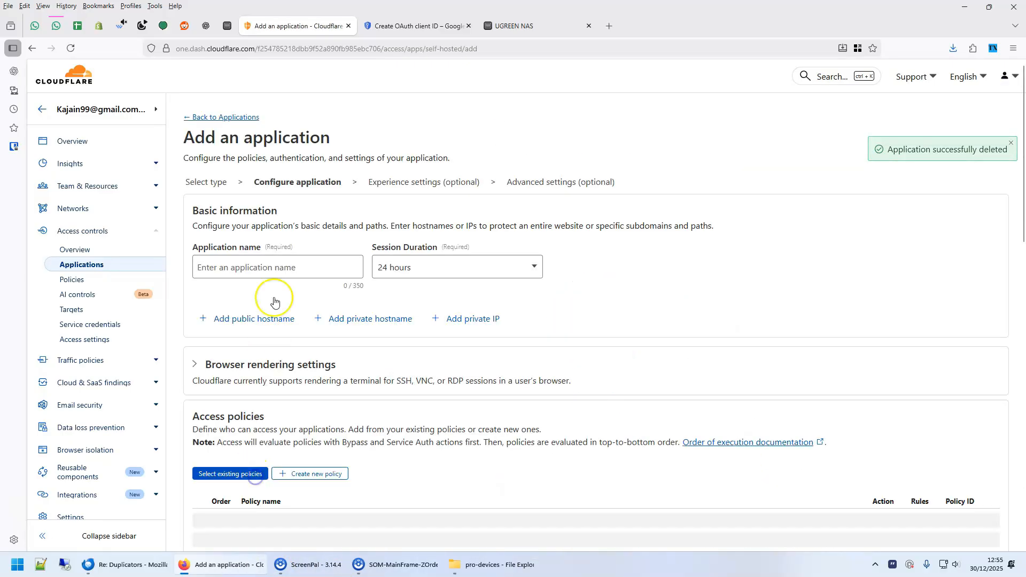
left_click(256, 268)
type("ugos")
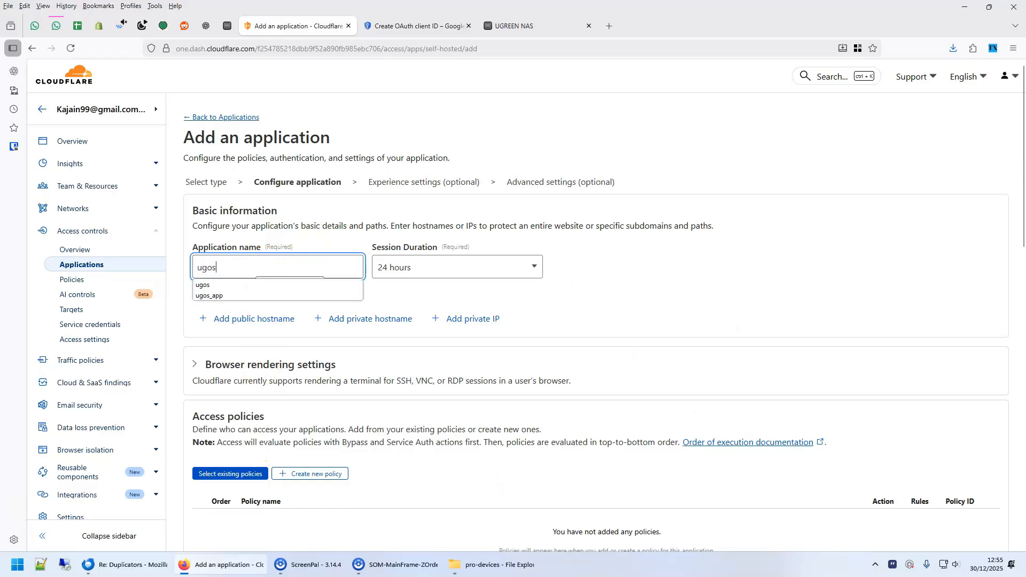
key("Tab")
- Add the public hostname ug on the tapelabel.net domain
left_click(241, 318)
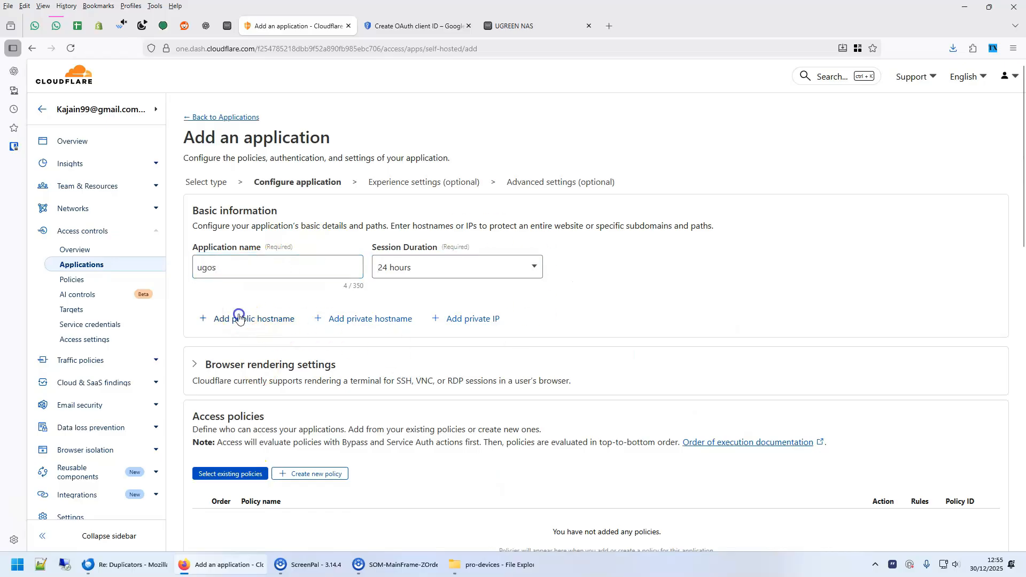
left_click(275, 352)
type("ug")
left_click(523, 338)
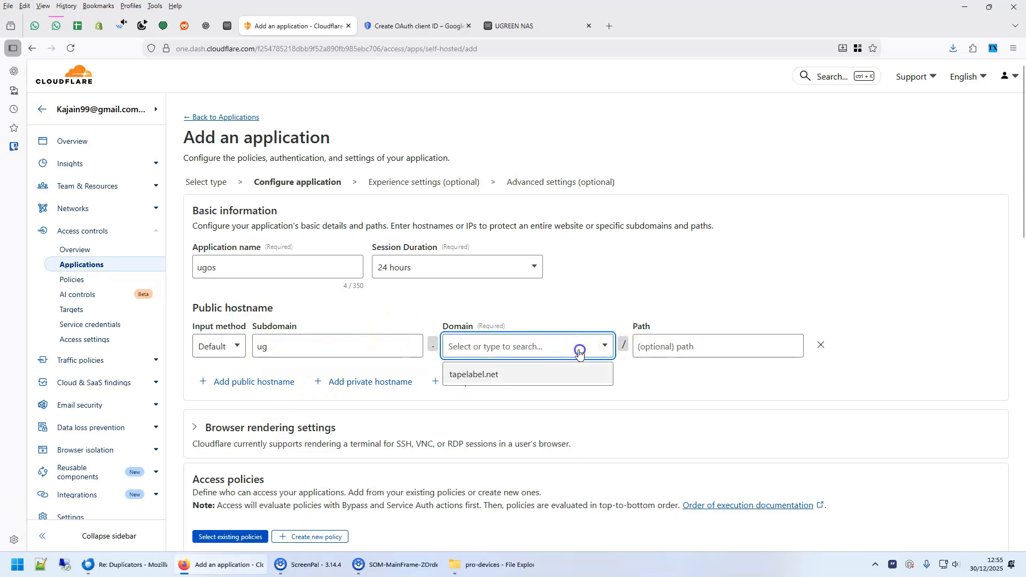
left_click(486, 374)
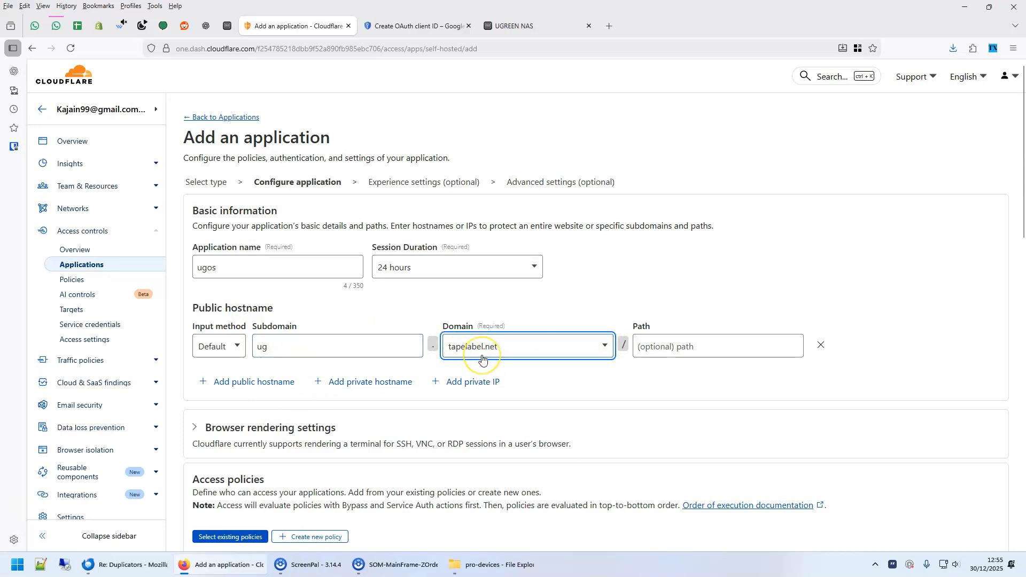
scroll(283, 297, "down", 3)
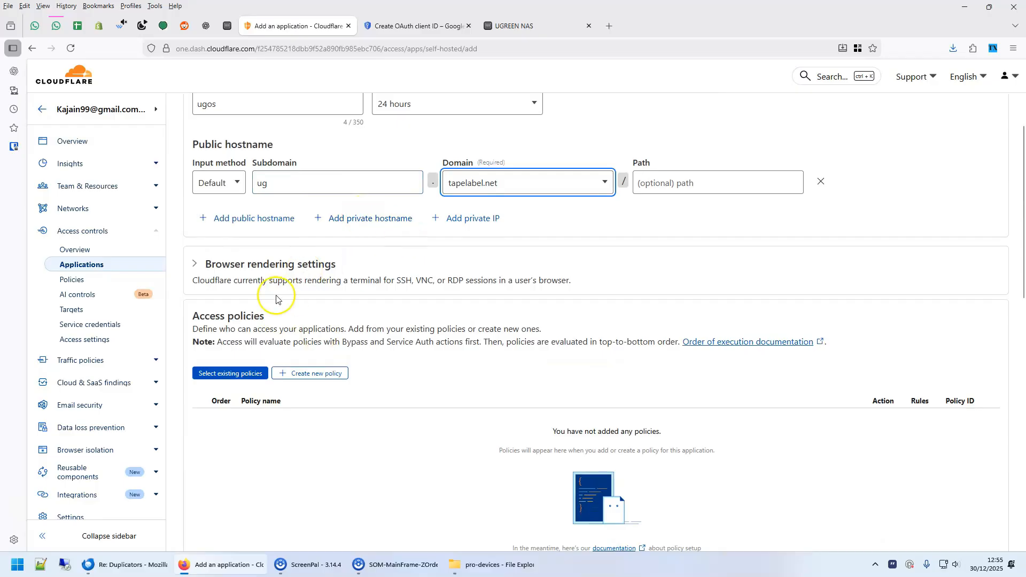
scroll(396, 330, "down", 1)
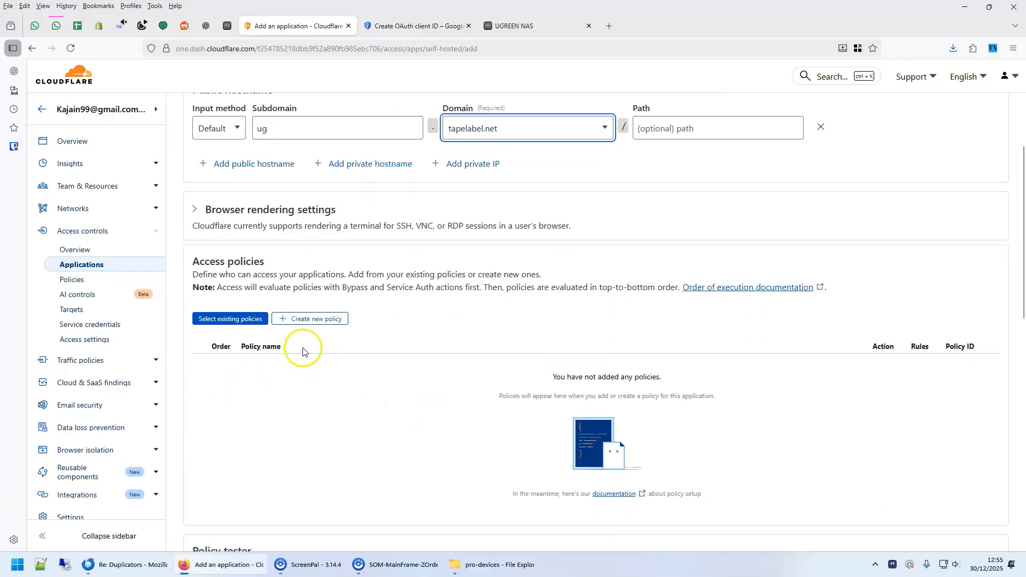
- Attach the existing google_2 policy and save the ugos application
left_click(235, 320)
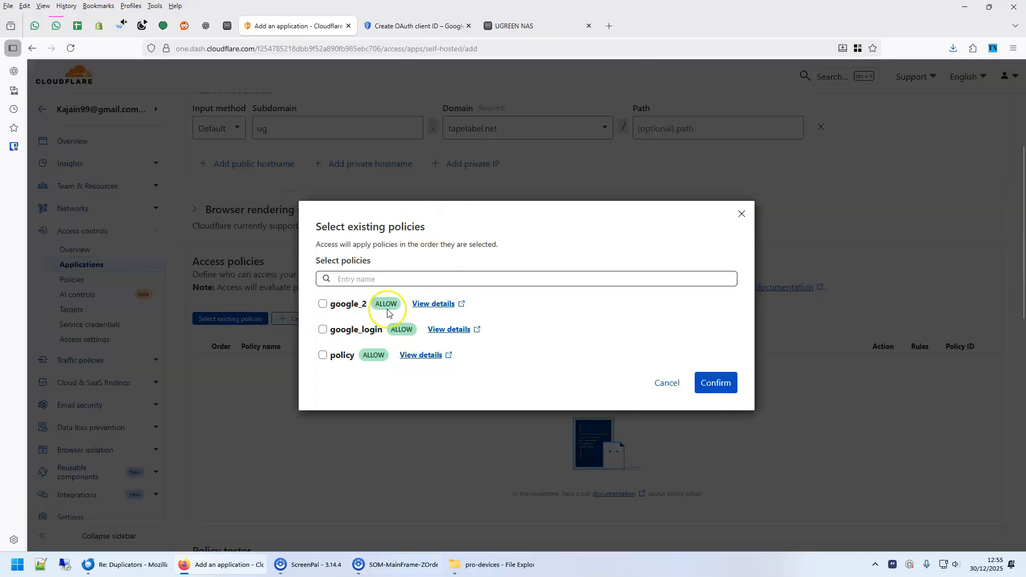
left_click(716, 383)
scroll(476, 394, "down", 8)
left_click(993, 487)
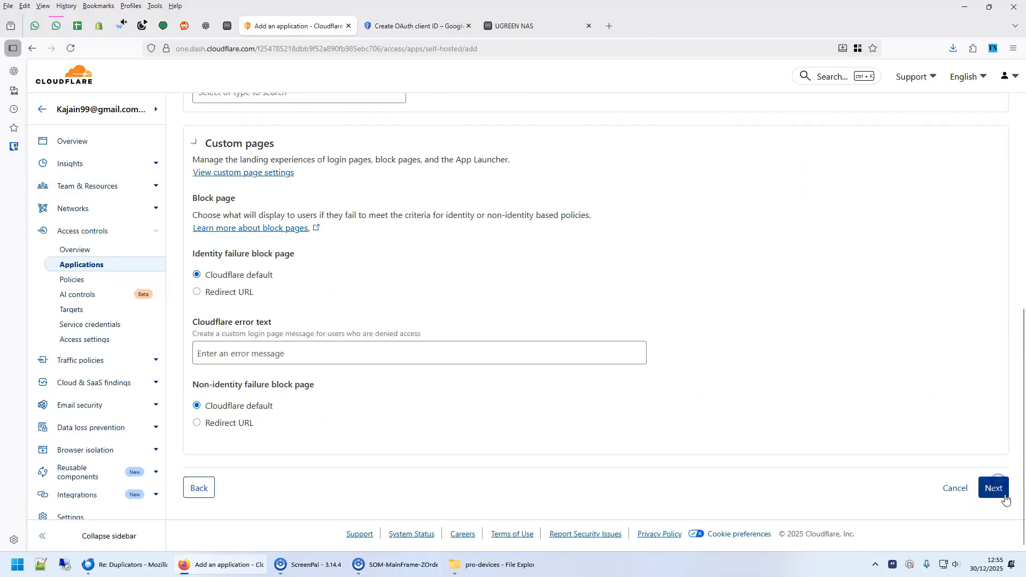
left_click(994, 489)
left_click(992, 394)
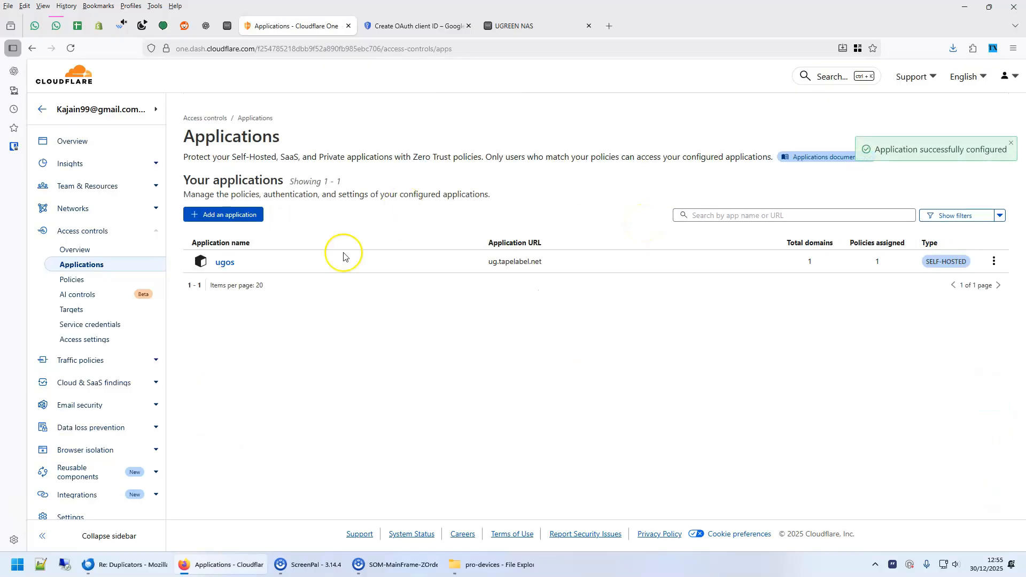
scroll(103, 484, "down", 1)
left_click(154, 443)
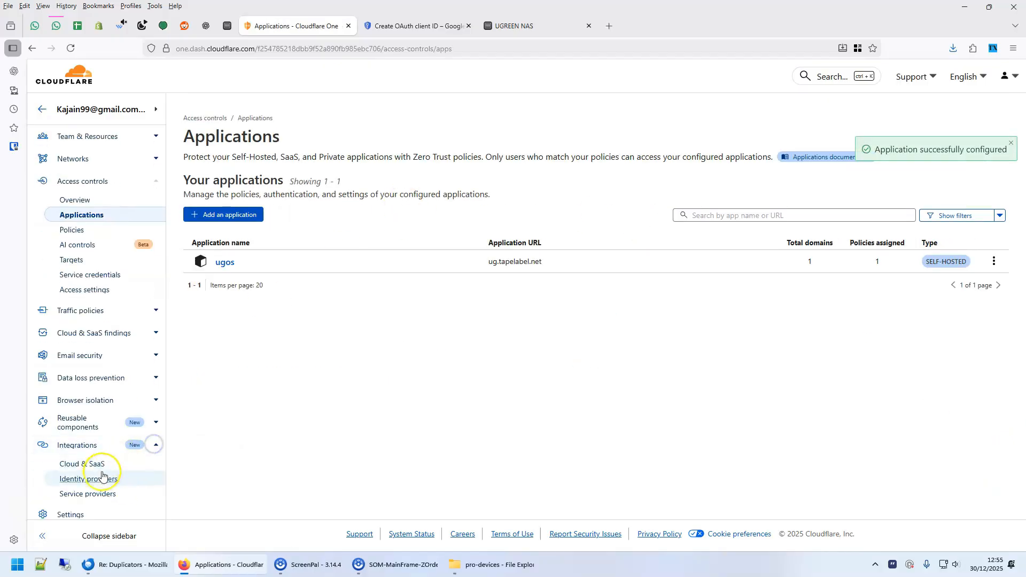
left_click(102, 477)
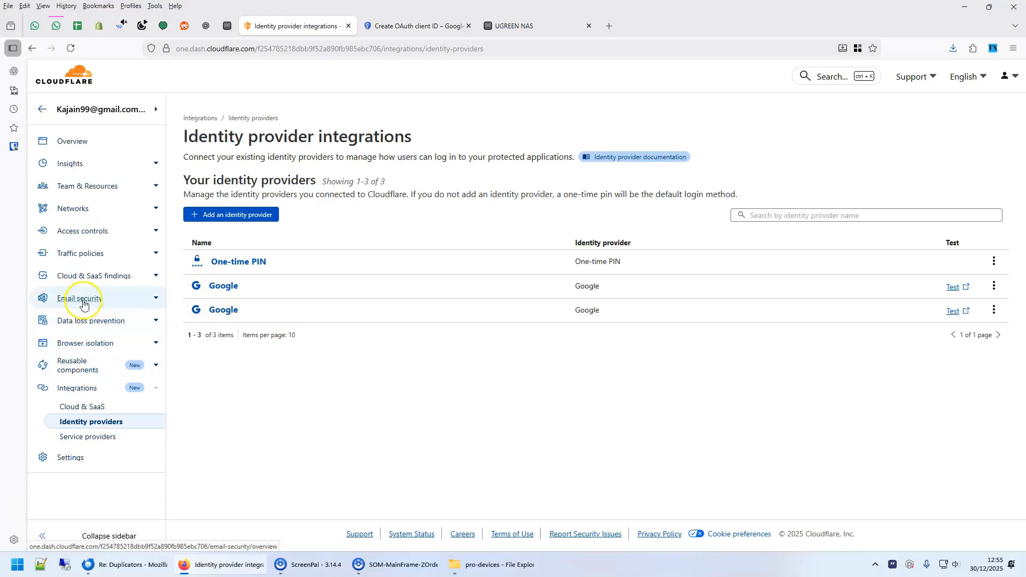
left_click(156, 233)
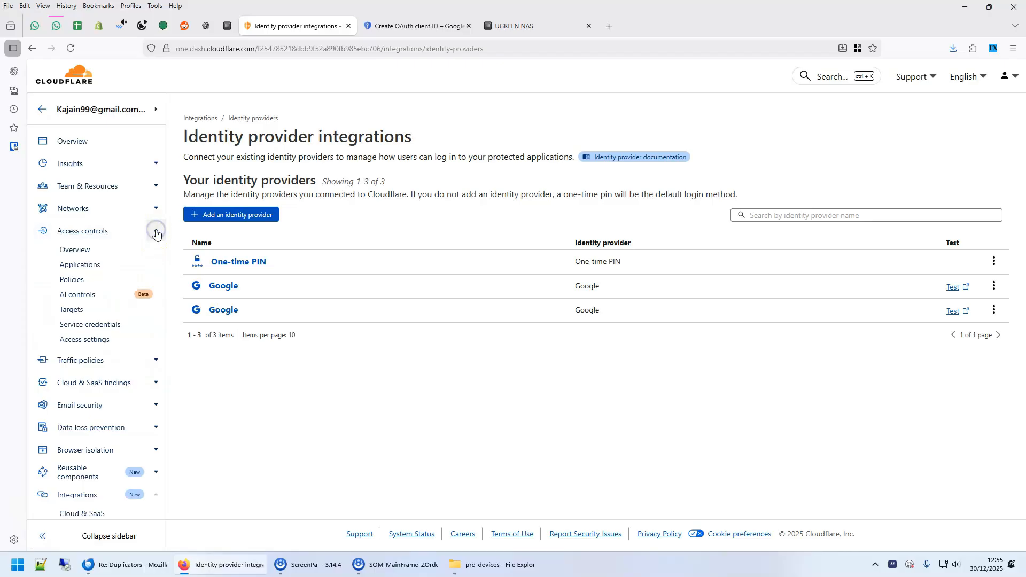
left_click(77, 281)
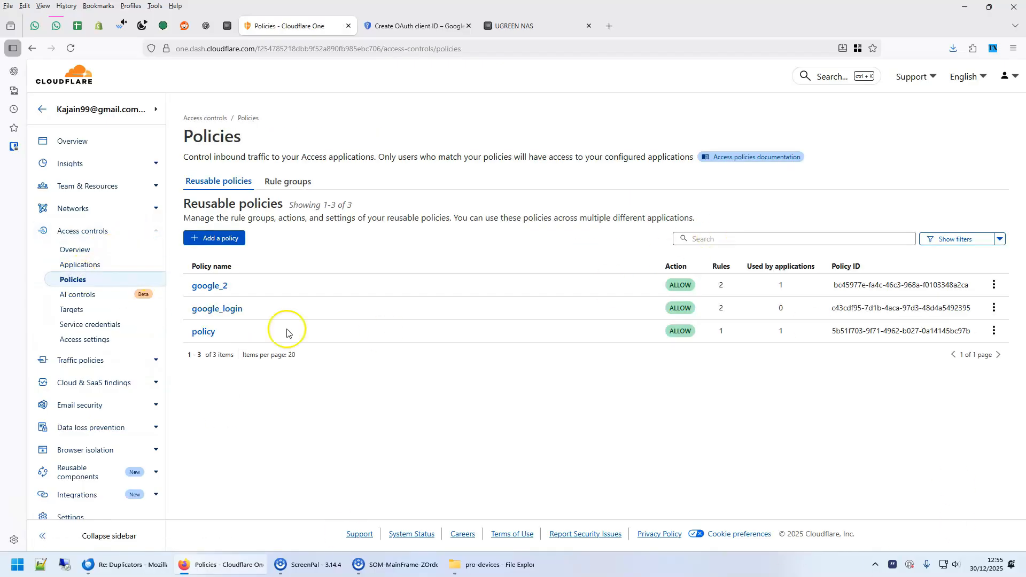
left_click(997, 286)
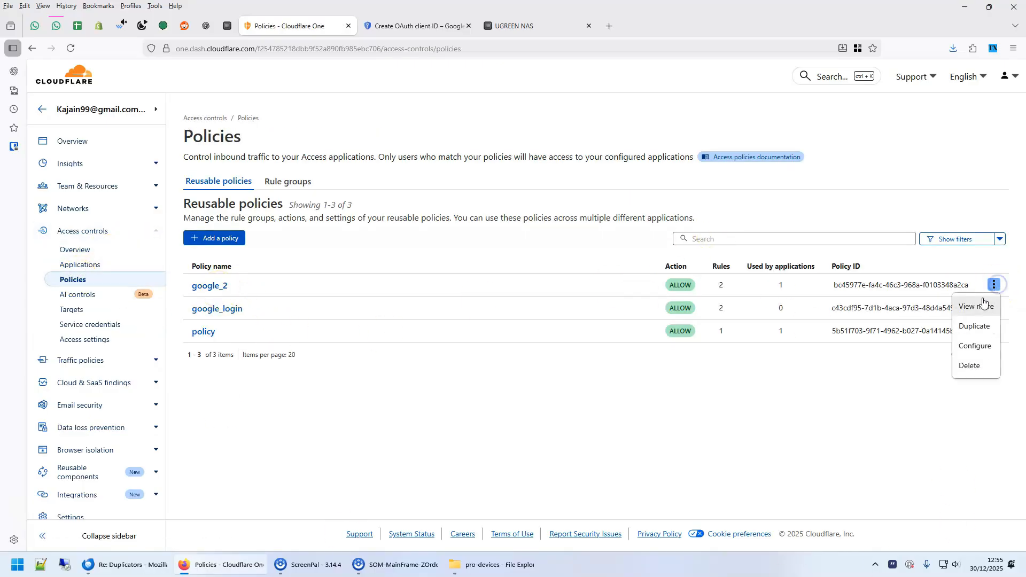
left_click(973, 346)
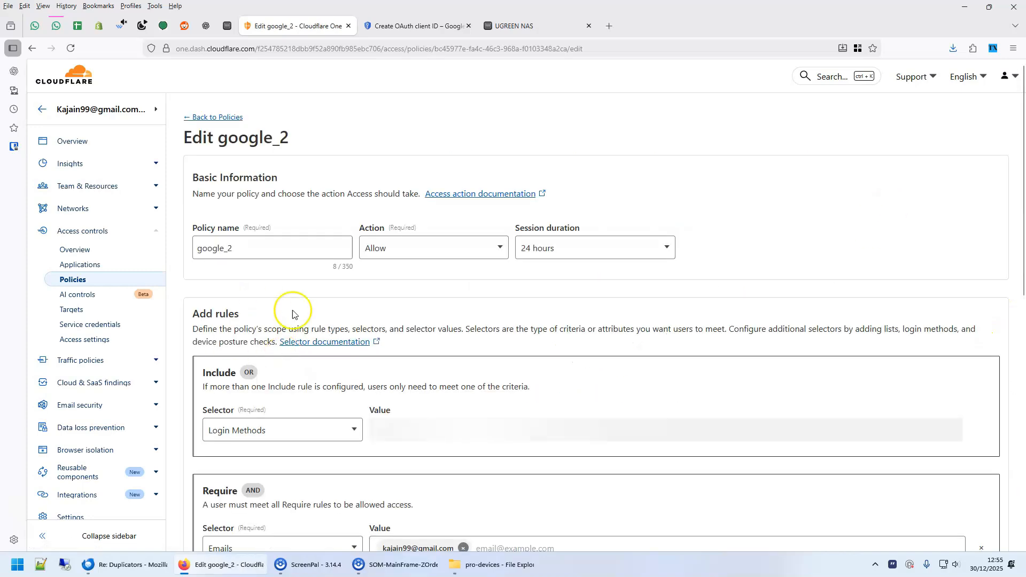
scroll(323, 300, "down", 3)
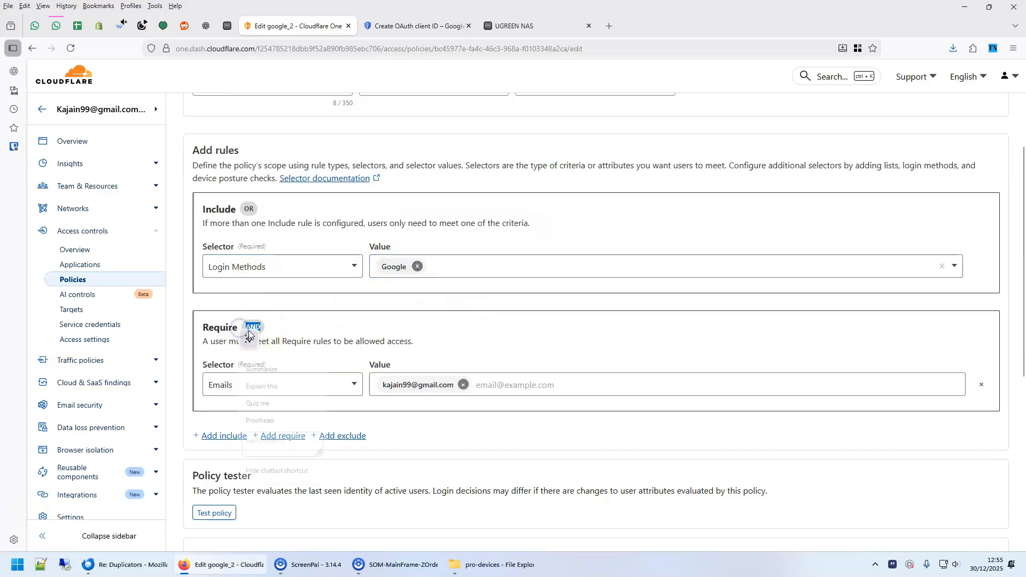
left_click(399, 444)
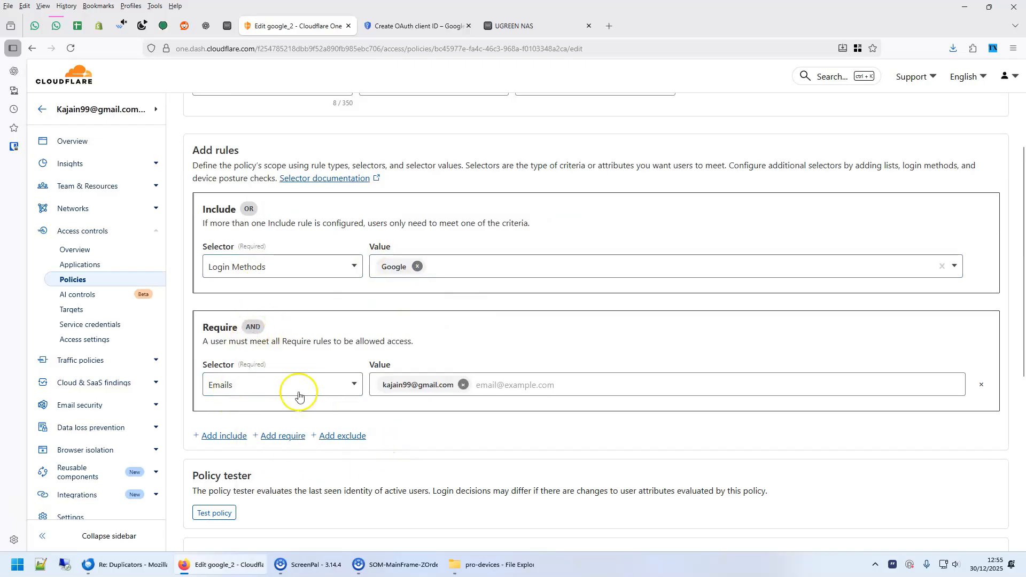
left_click(74, 265)
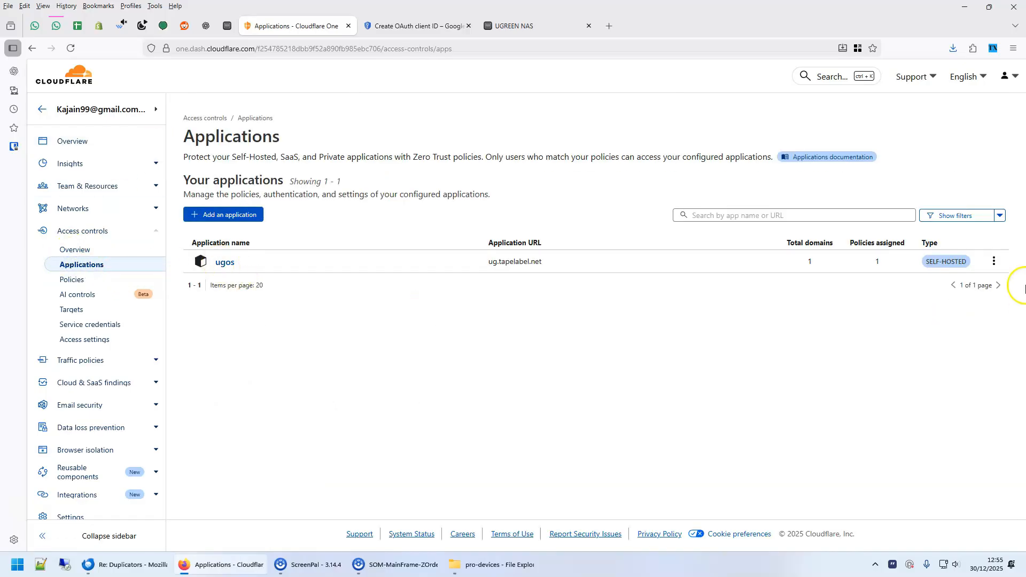
- Open ugos for editing, then open a new Firefox tab in the Work container
left_click(994, 263)
left_click(990, 282)
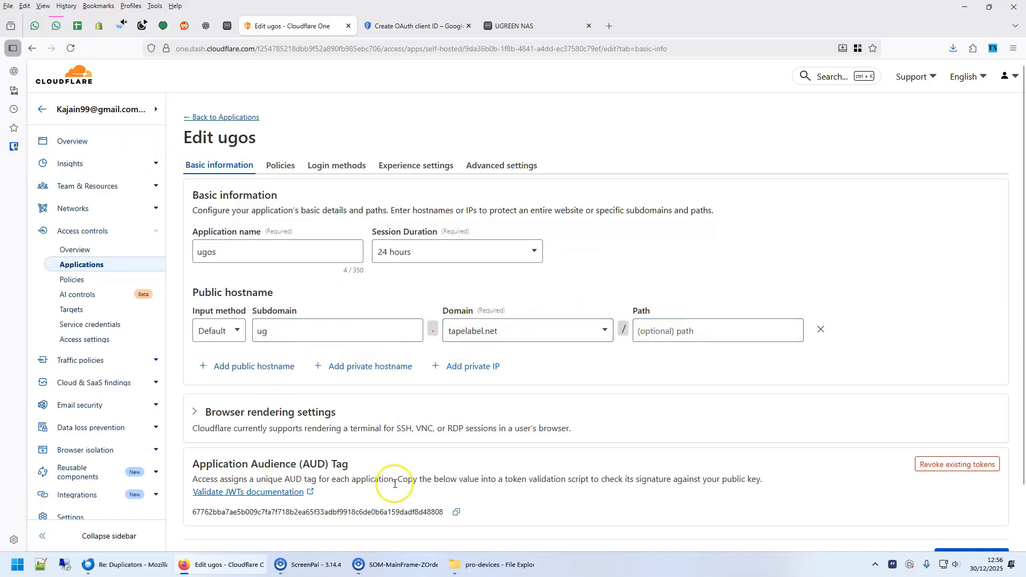
left_click(9, 6)
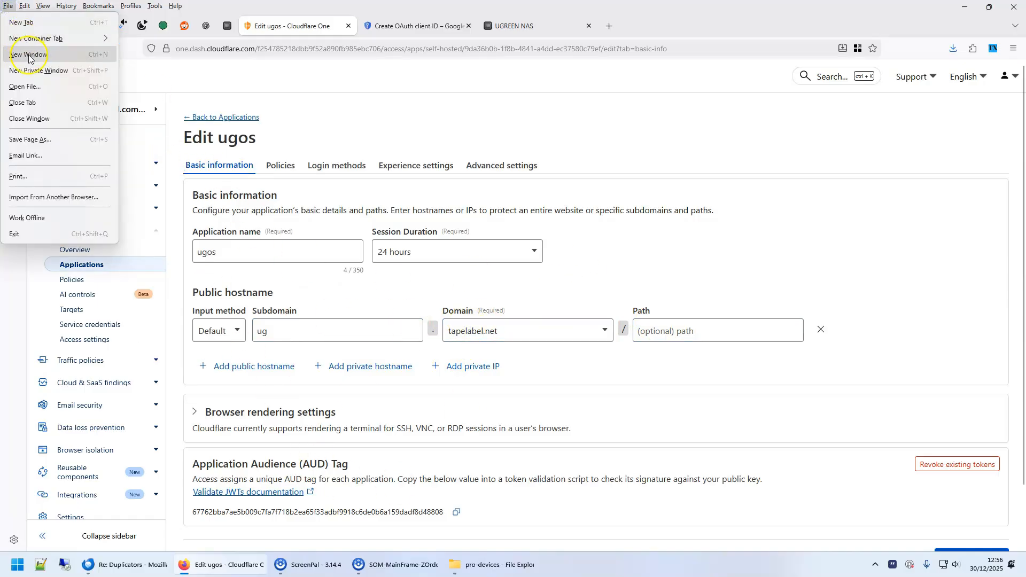
left_click(30, 40)
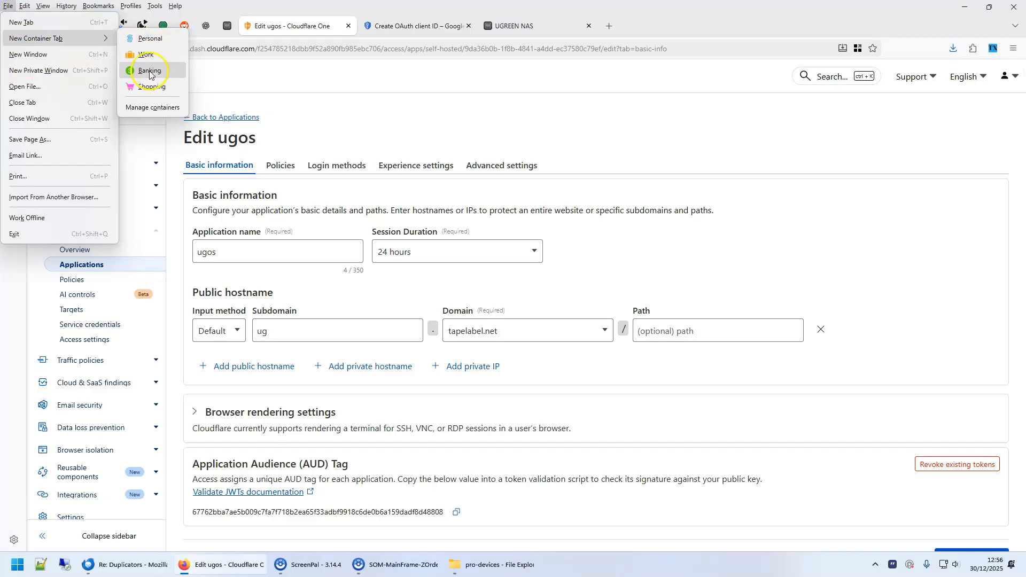
left_click(148, 54)
- Load ug.tapelabel.net to show the ugos sign-in page, dismissing the autofill popup
type("ug.")
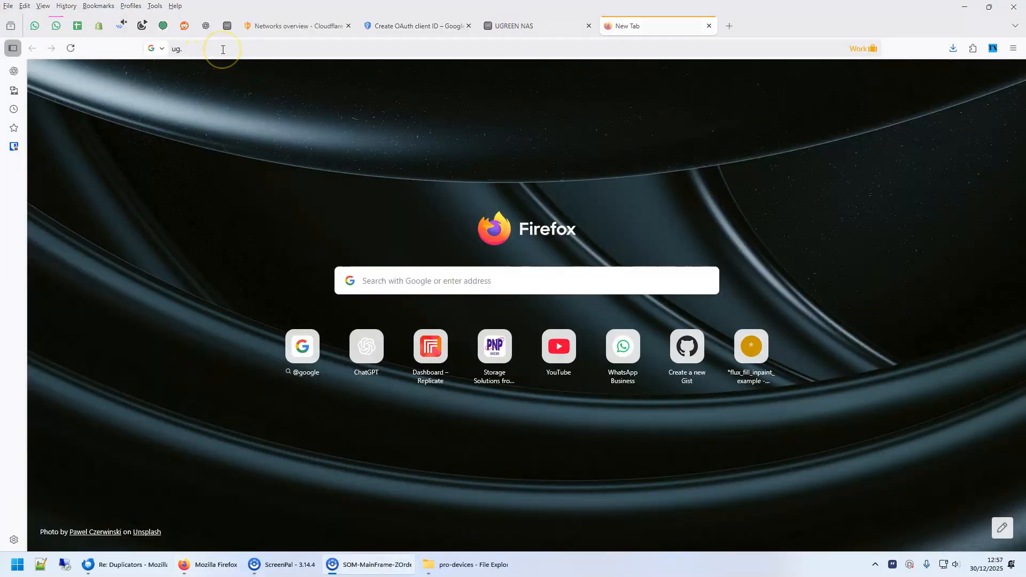
left_click(236, 50)
key("Return")
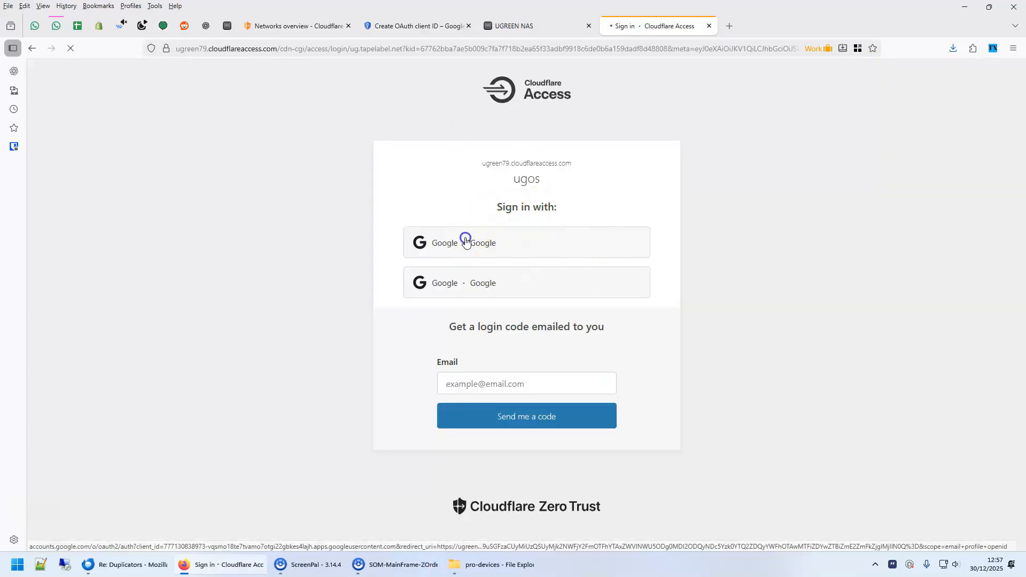
left_click(716, 288)
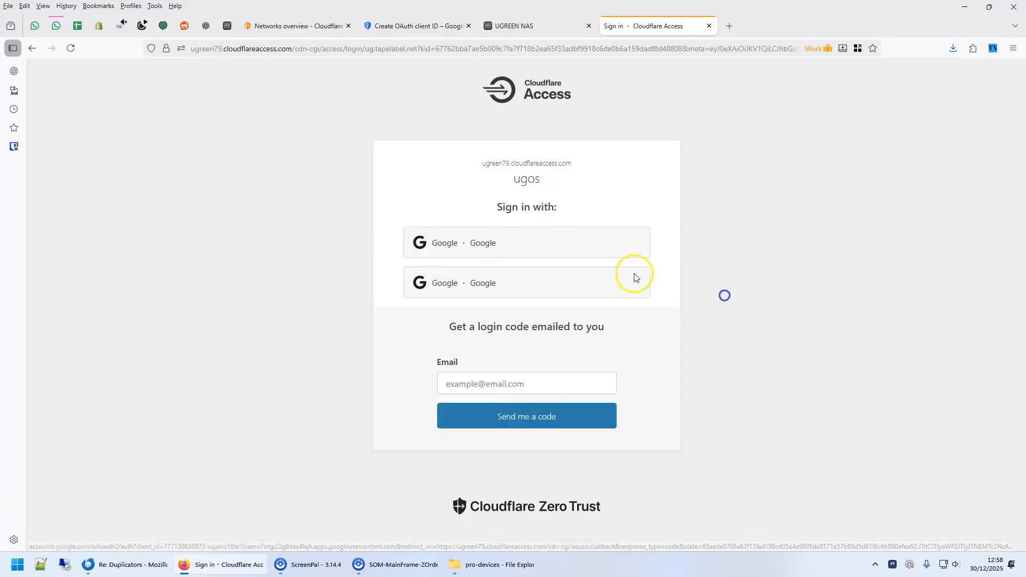